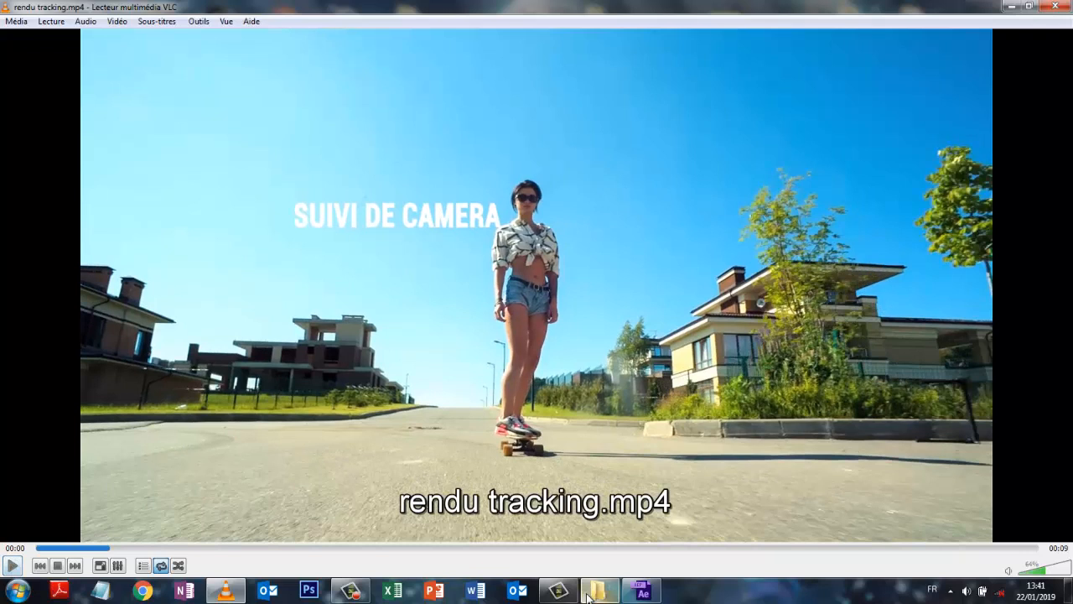
# - Switch to After Effects and close the VLC player window showing the finished tracking render
pyautogui.click(642, 592)
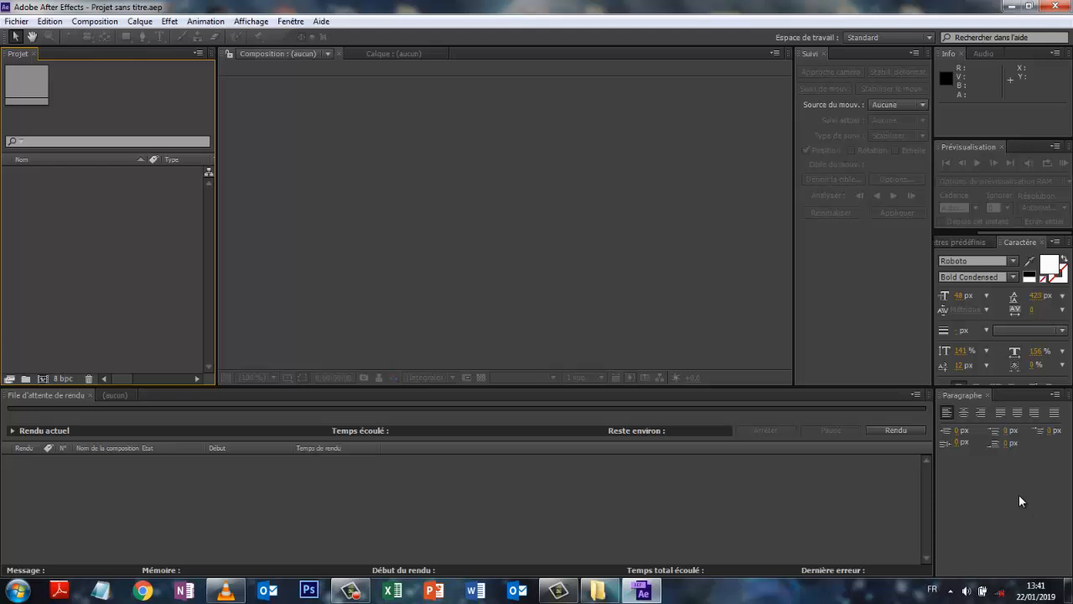
pyautogui.rightClick(225, 591)
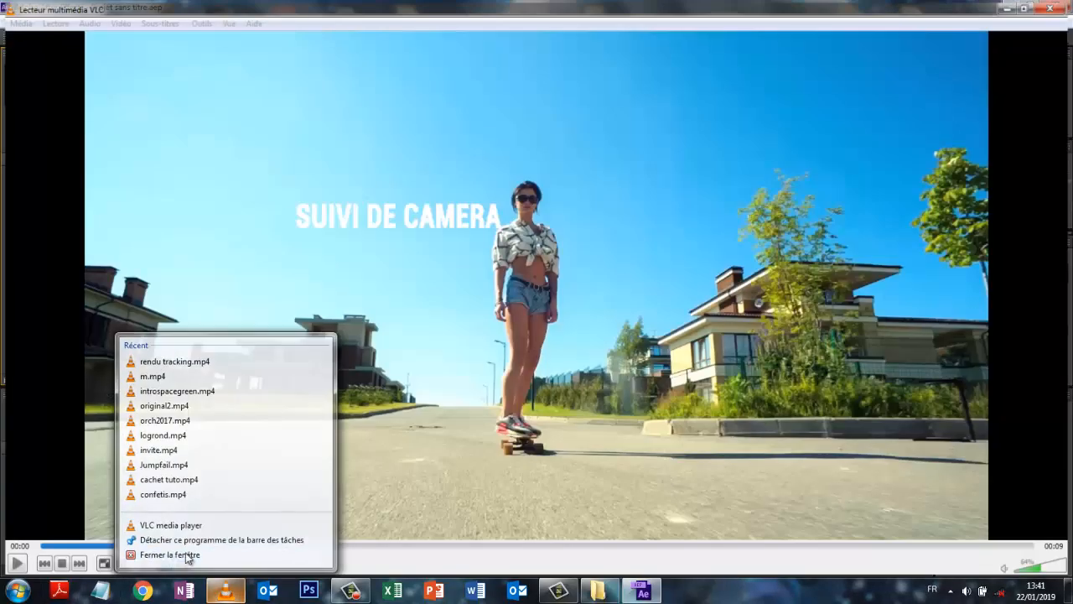
pyautogui.click(185, 554)
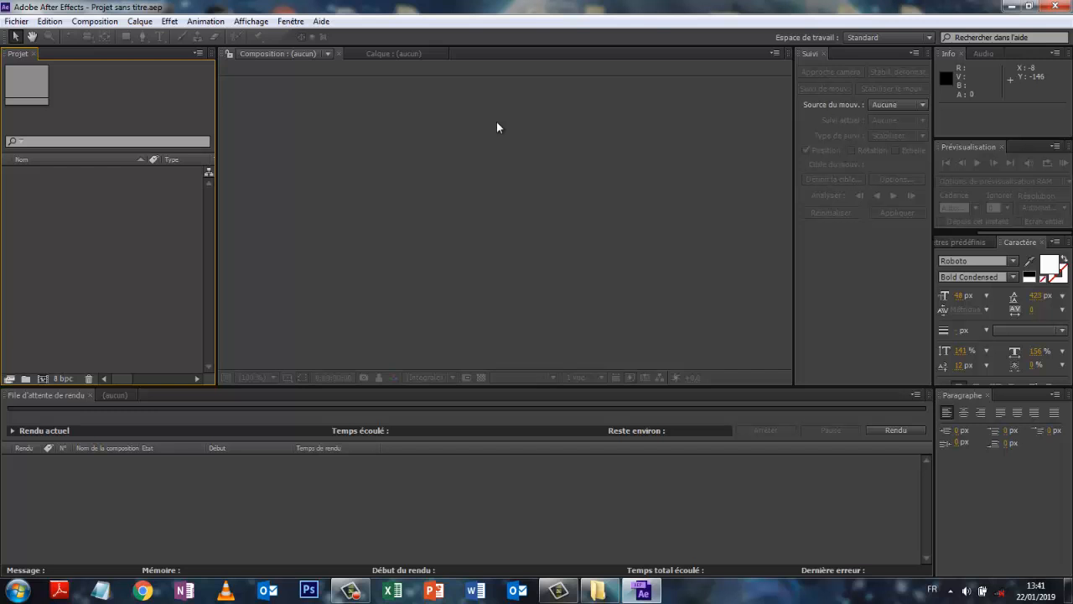
# - Import 23_PEOPLE_READY_SHOTS_3.mov as footage and create a new composition from it
pyautogui.doubleClick(74, 236)
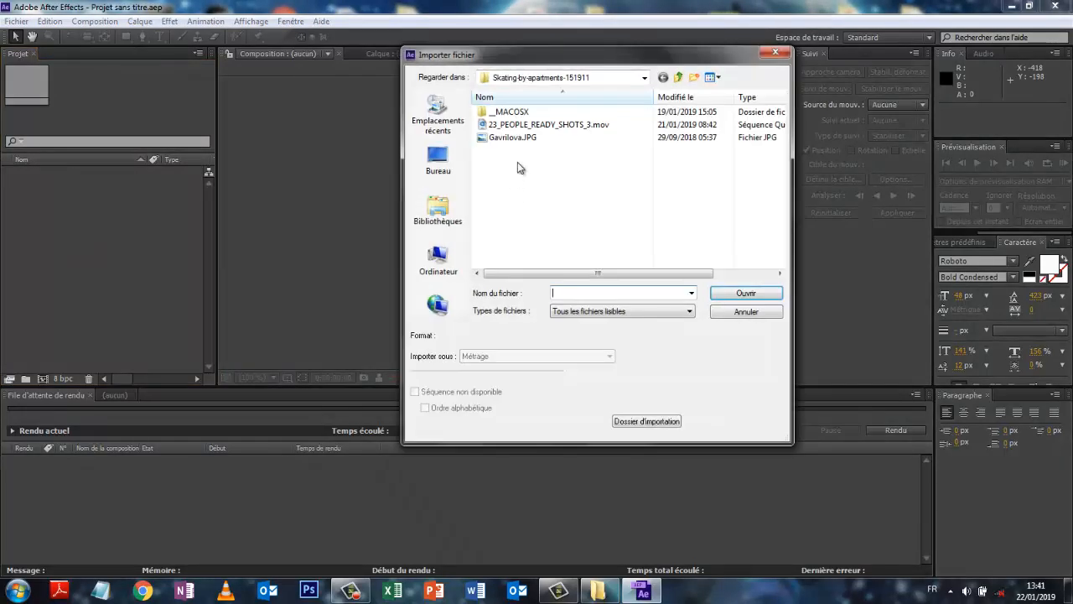
pyautogui.click(529, 125)
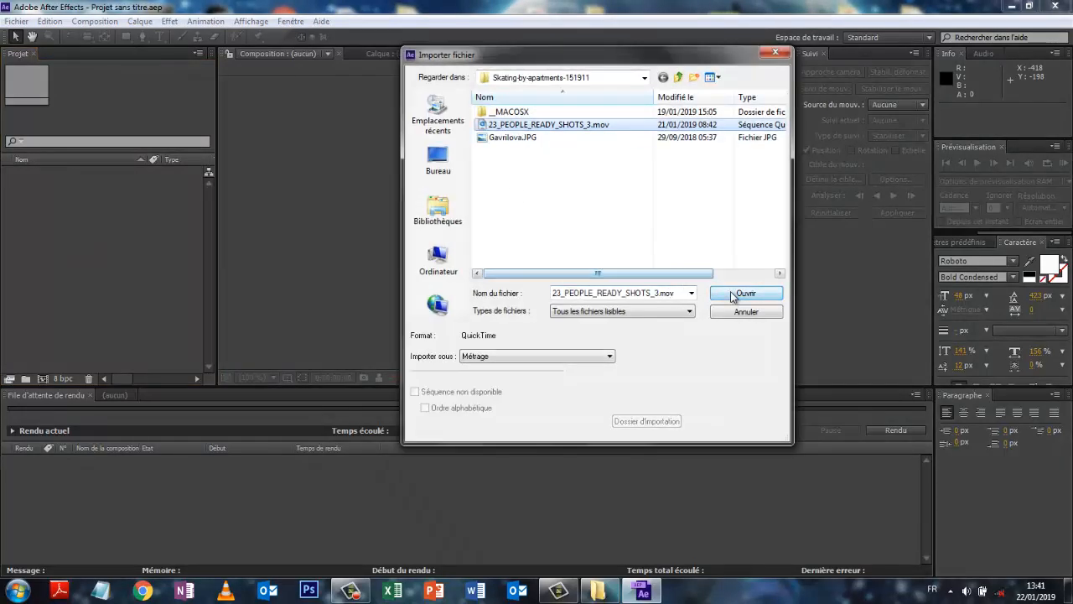
pyautogui.click(743, 292)
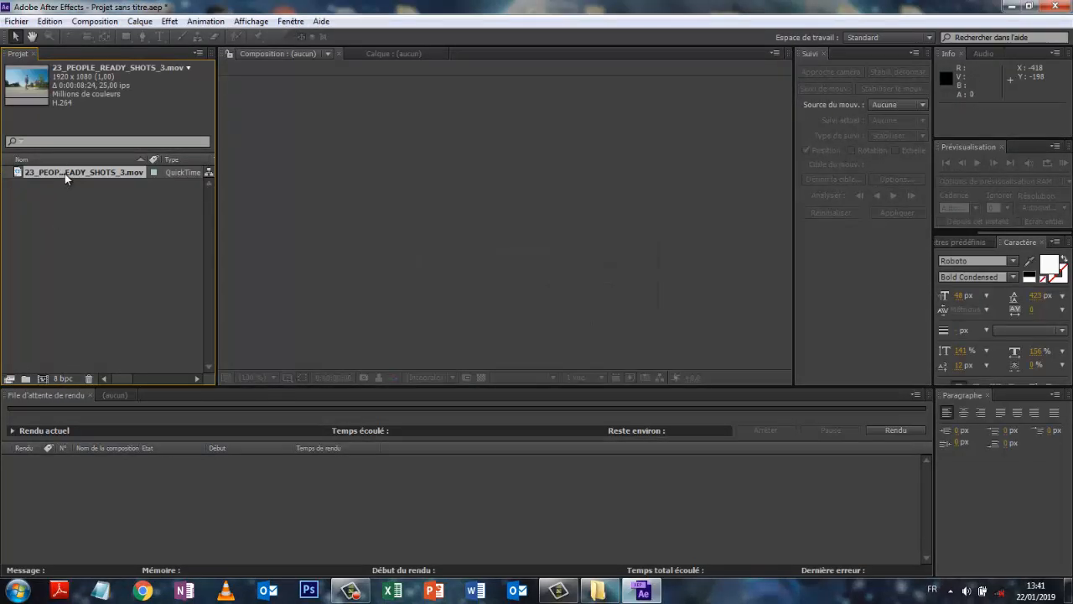
pyautogui.moveTo(64, 174); pyautogui.dragTo(42, 380)
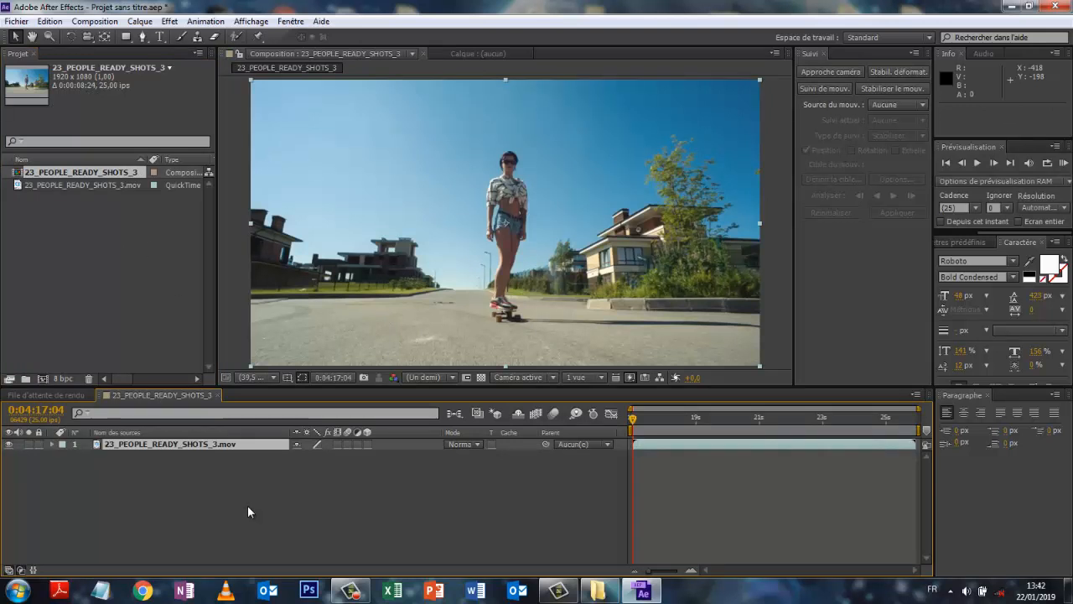
# - Check that the tracker controls are shown and start motion tracking on the 23_PEOPLE_READY_SHOTS_3.mov layer
pyautogui.click(290, 21)
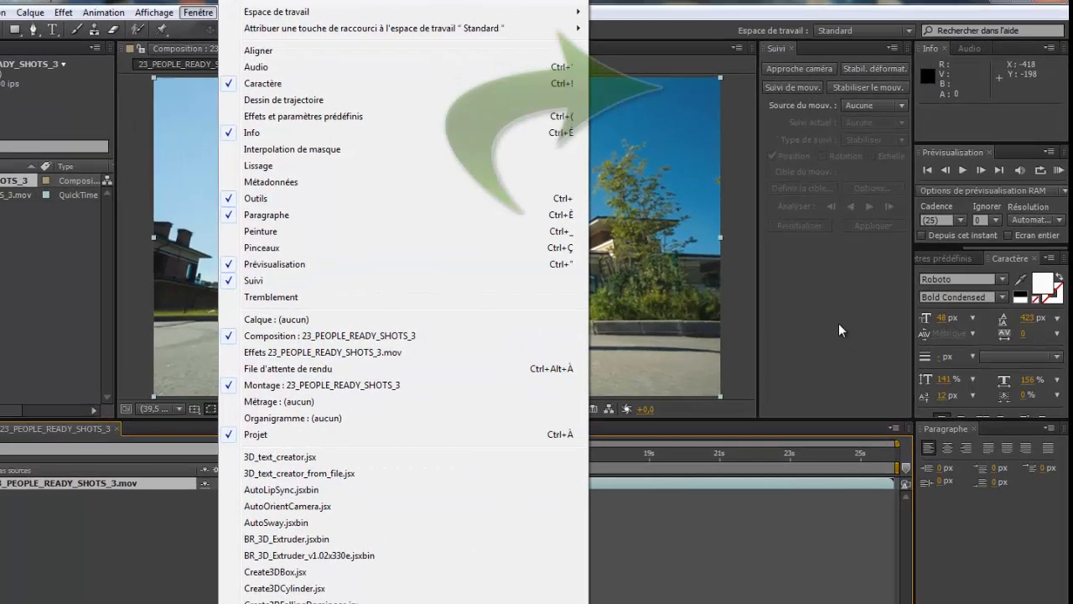
pyautogui.click(341, 267)
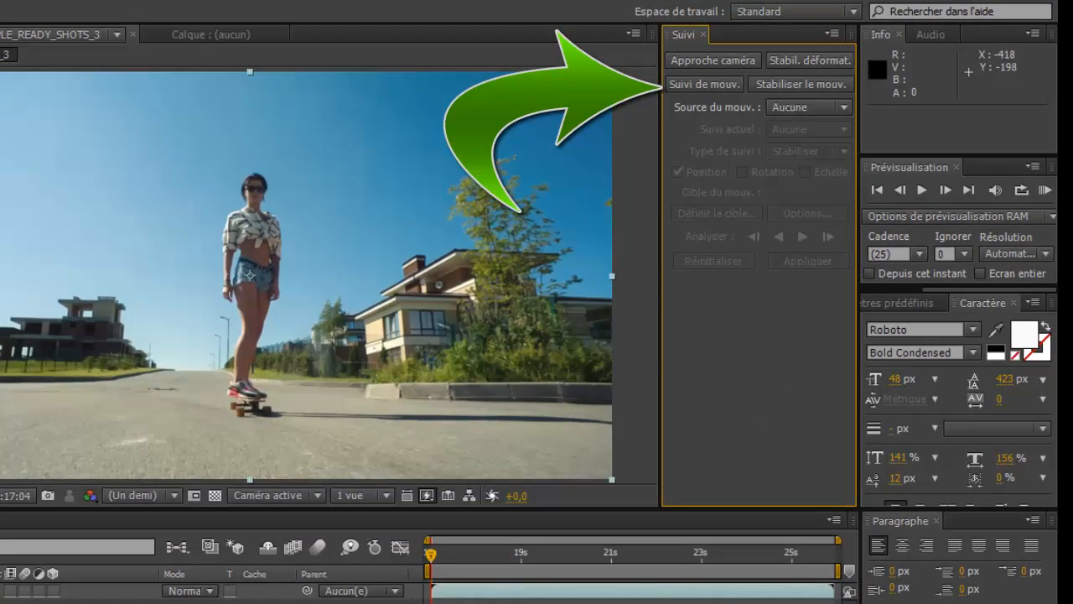
pyautogui.click(3, 591)
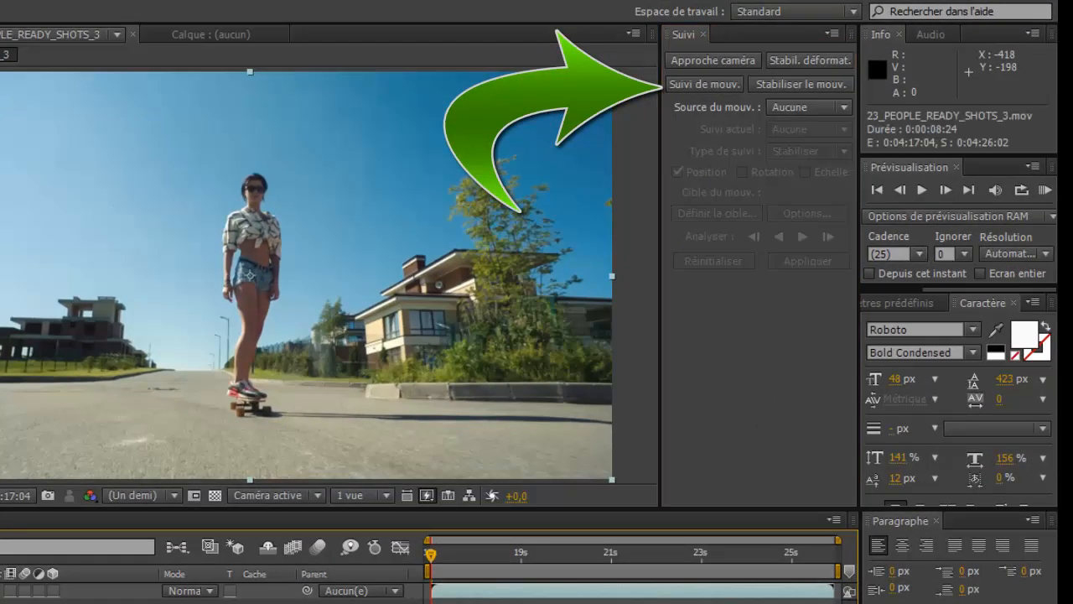
pyautogui.click(693, 82)
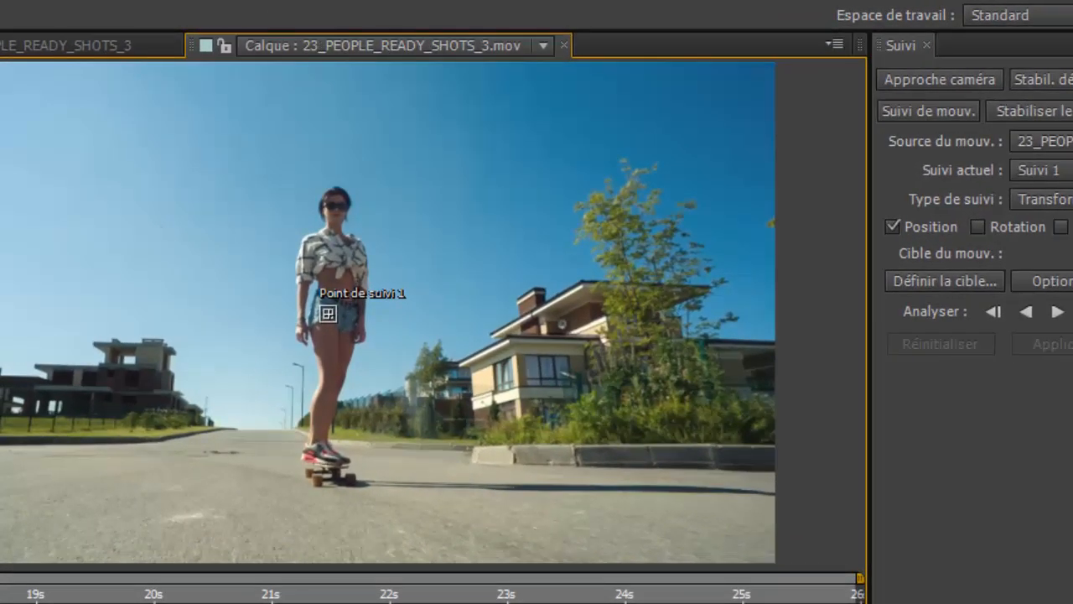
# - Enlarge the track point's feature and search regions to head size and place the point precisely on the skater's mouth
pyautogui.click(339, 322)
pyautogui.moveTo(341, 329); pyautogui.dragTo(366, 361)
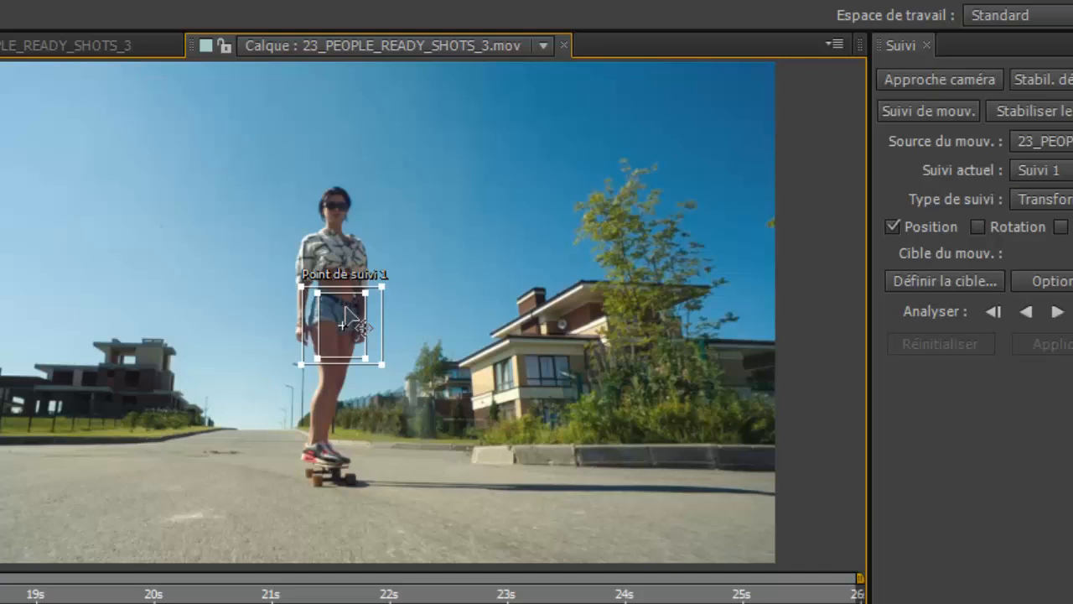
pyautogui.moveTo(344, 307); pyautogui.dragTo(341, 198)
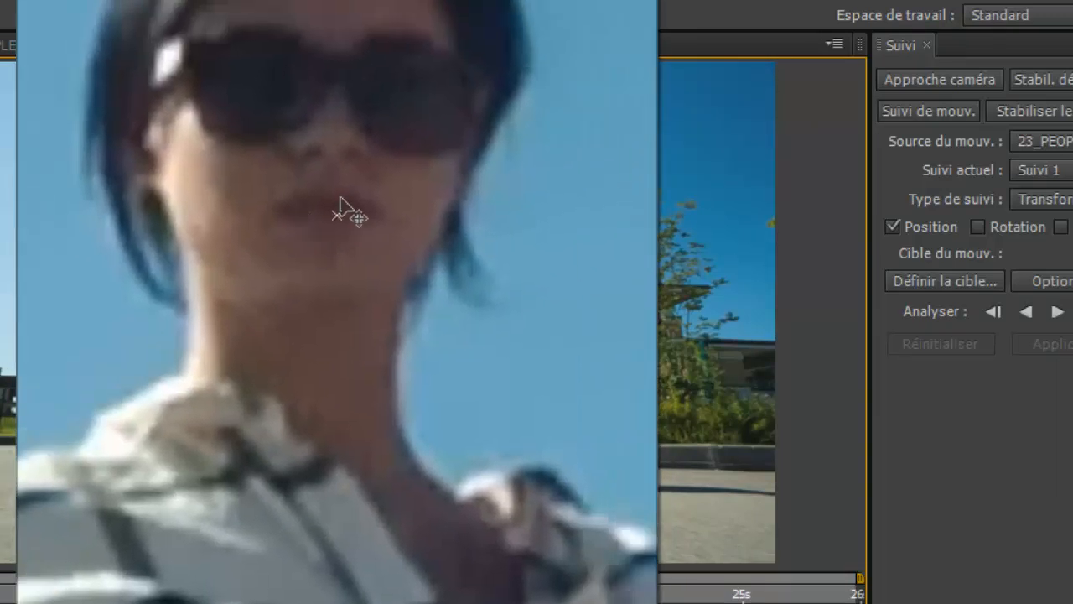
pyautogui.moveTo(339, 198); pyautogui.dragTo(340, 199)
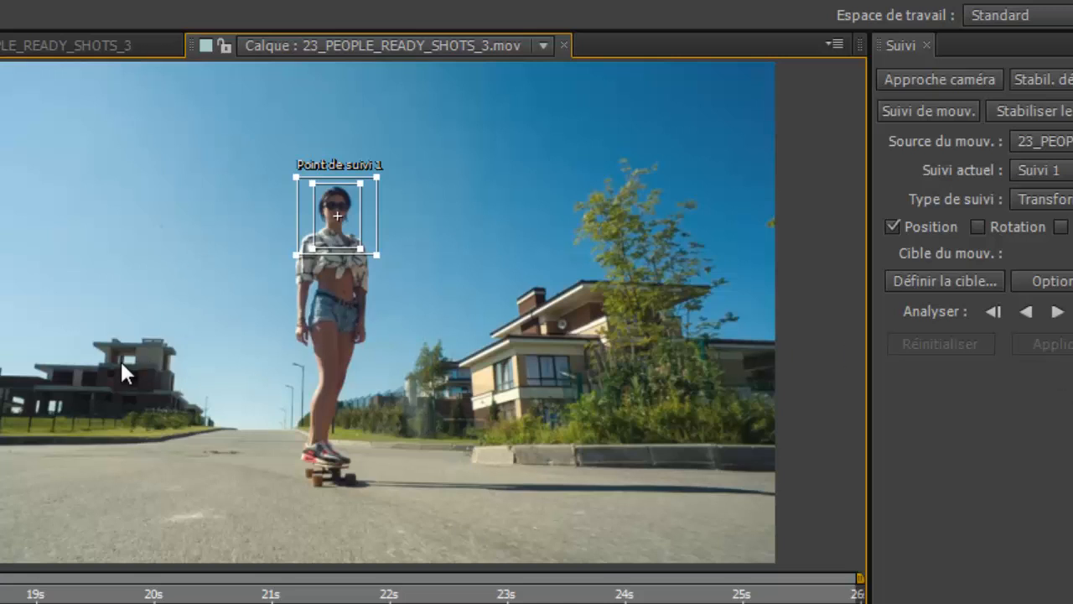
pyautogui.scroll(6, 120, 359)
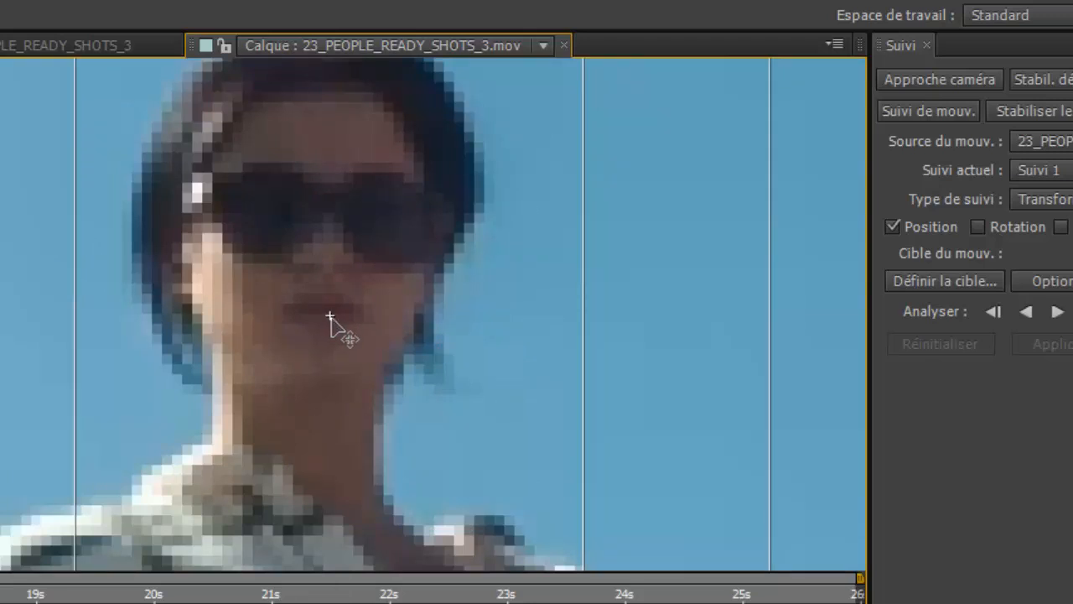
pyautogui.moveTo(330, 318); pyautogui.dragTo(326, 312)
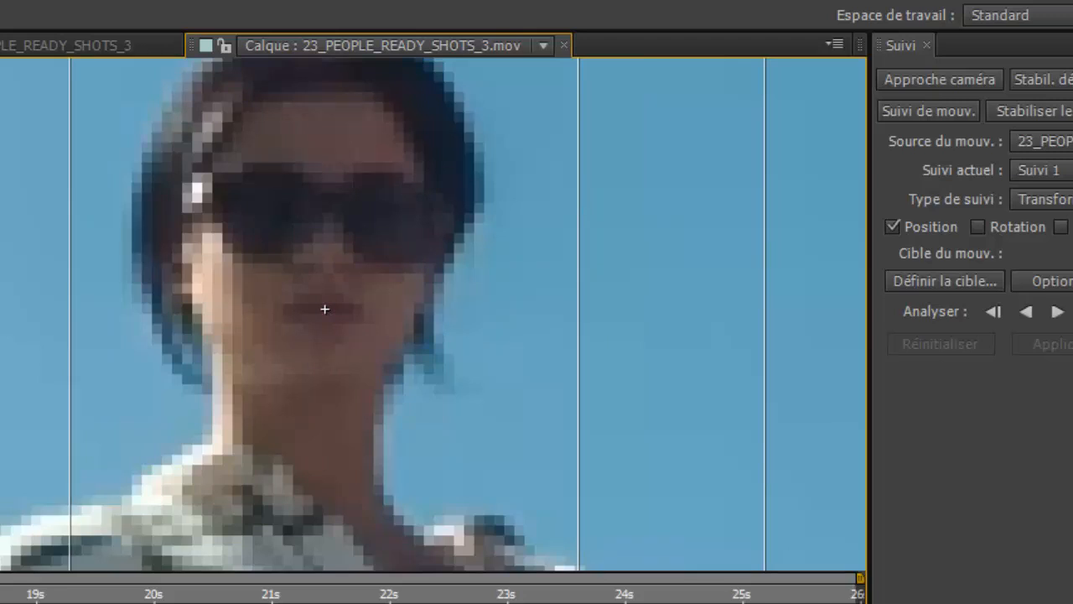
pyautogui.scroll(-5, 366, 424)
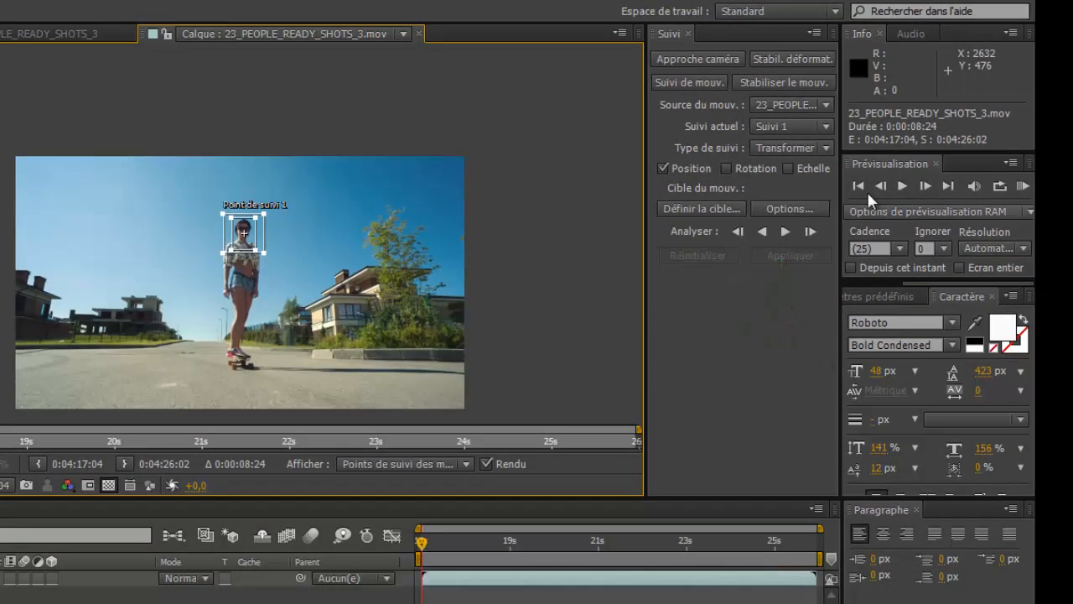
# - Analyze the track forward, stop it at about 0:04:24:14, and return the playhead to the start of the clip
pyautogui.click(785, 233)
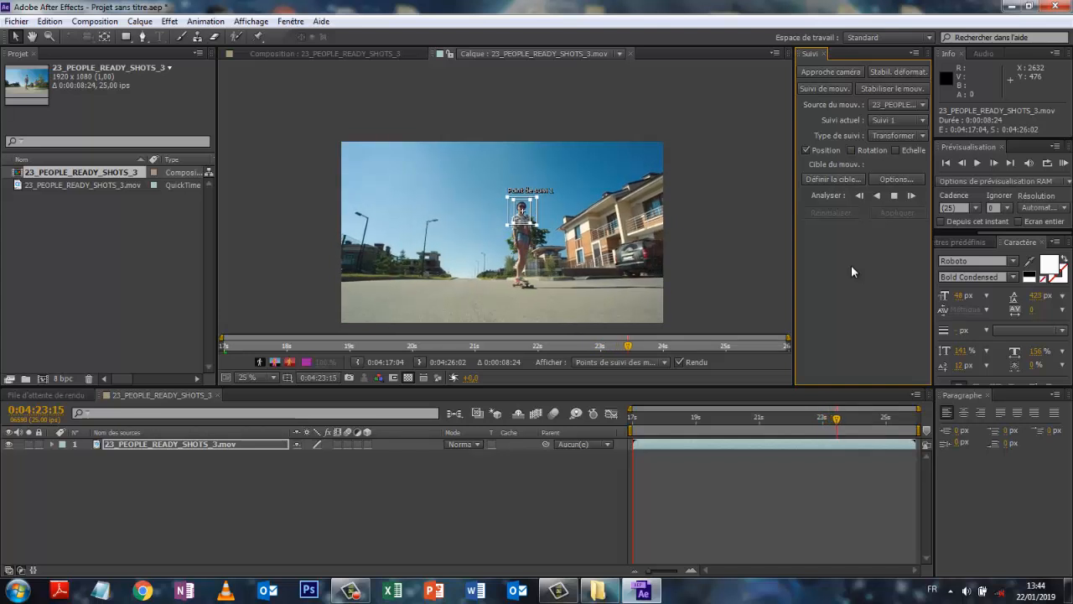
pyautogui.click(894, 195)
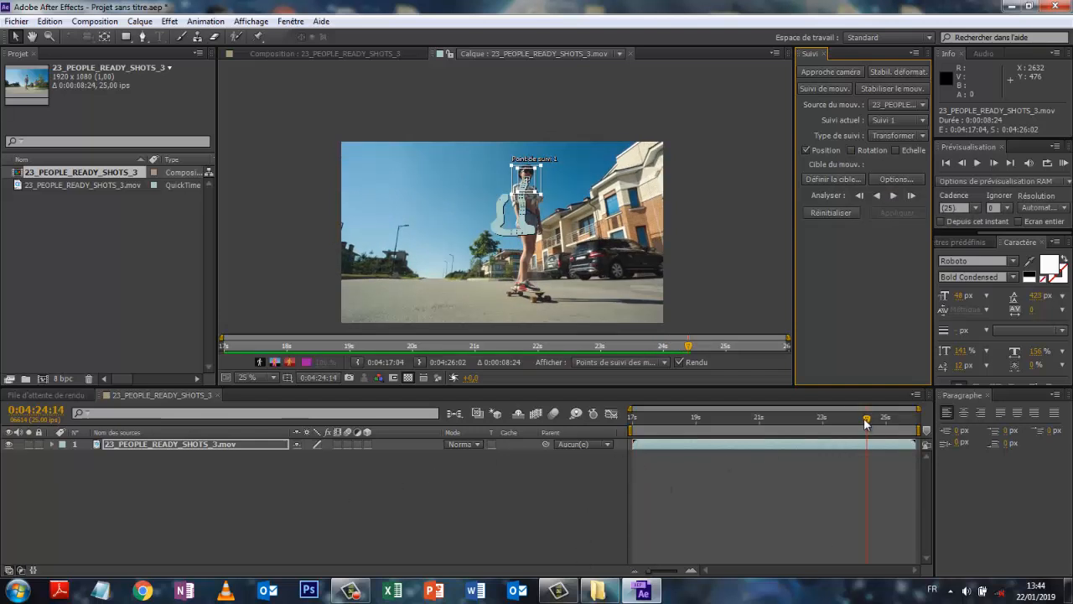
pyautogui.moveTo(866, 424); pyautogui.dragTo(601, 460)
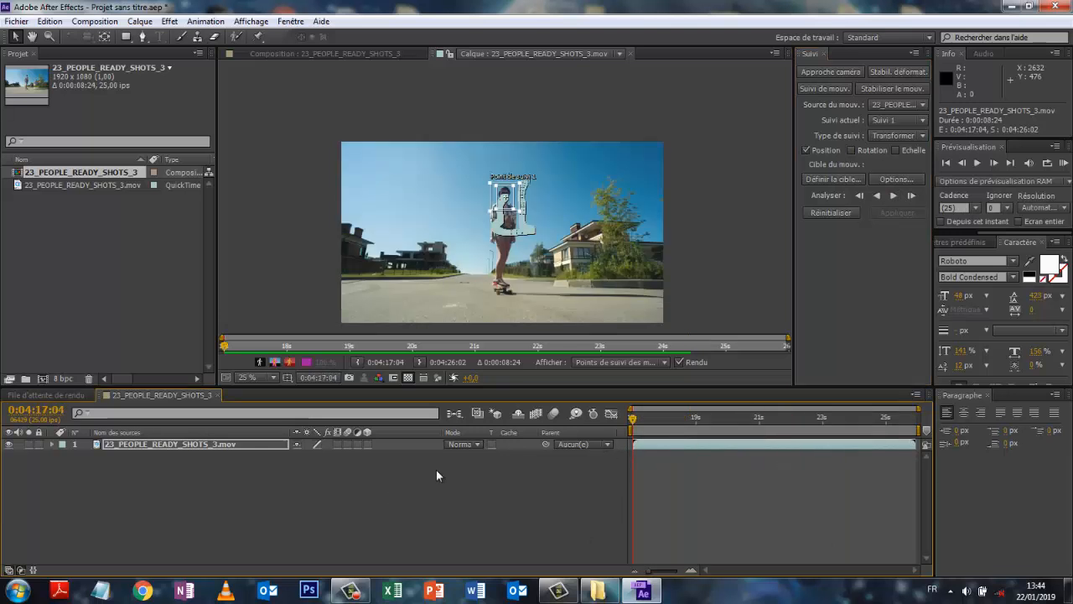
# - Play the clip in the composition and layer views to check how the track point follows the skater's head
pyautogui.click(331, 53)
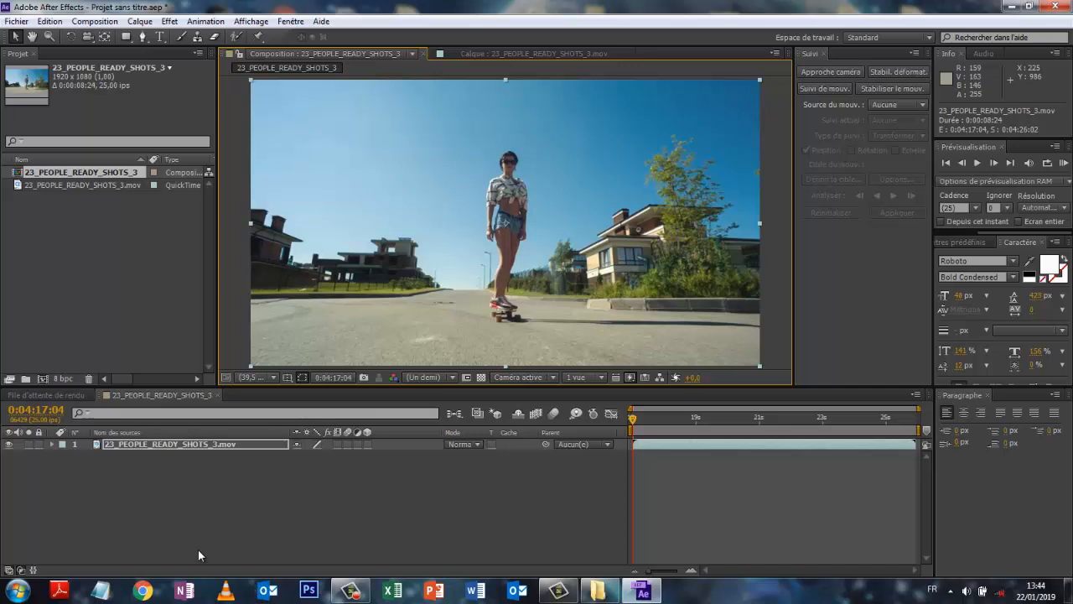
pyautogui.press('space')
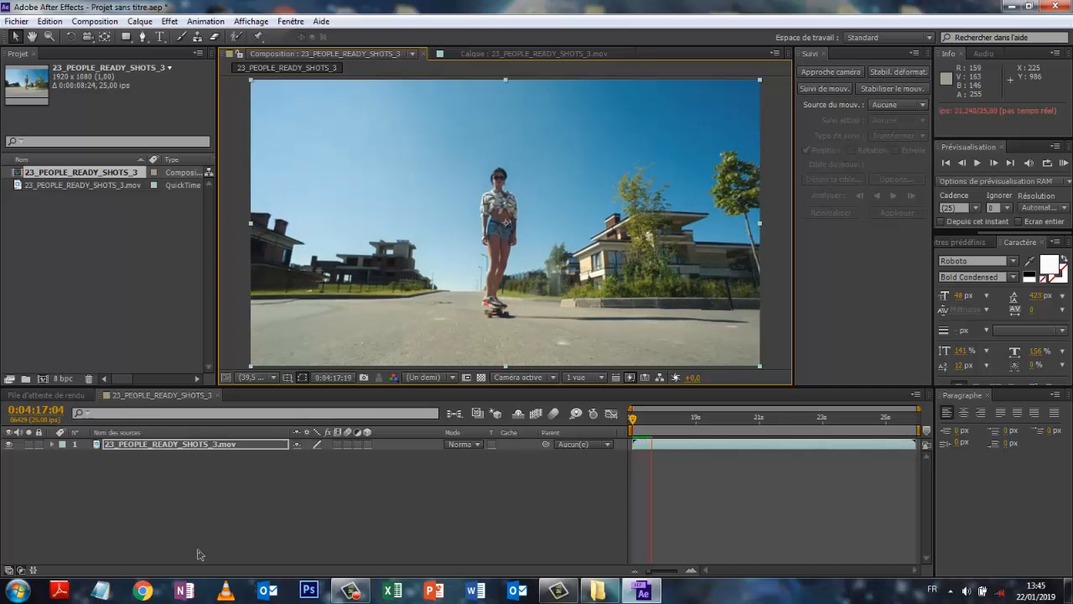
pyautogui.click(555, 50)
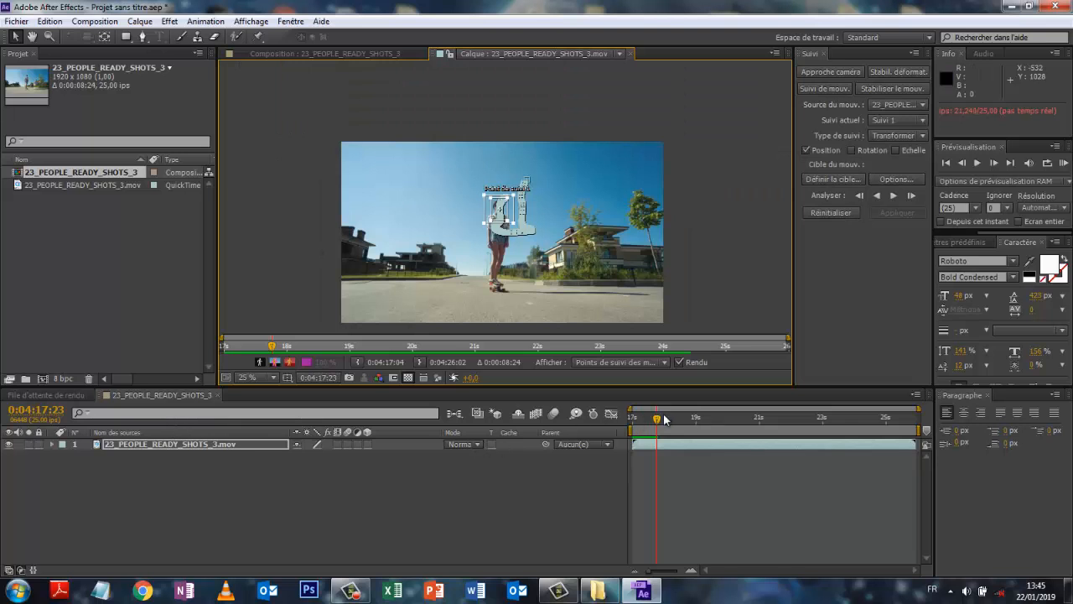
pyautogui.press('Home')
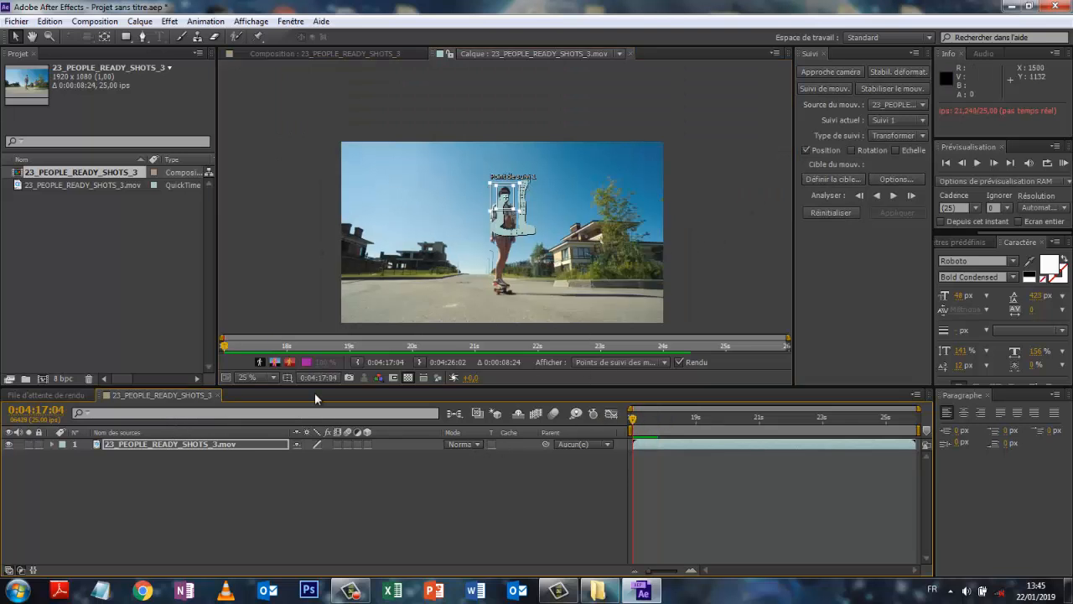
pyautogui.click(272, 378)
pyautogui.click(306, 149)
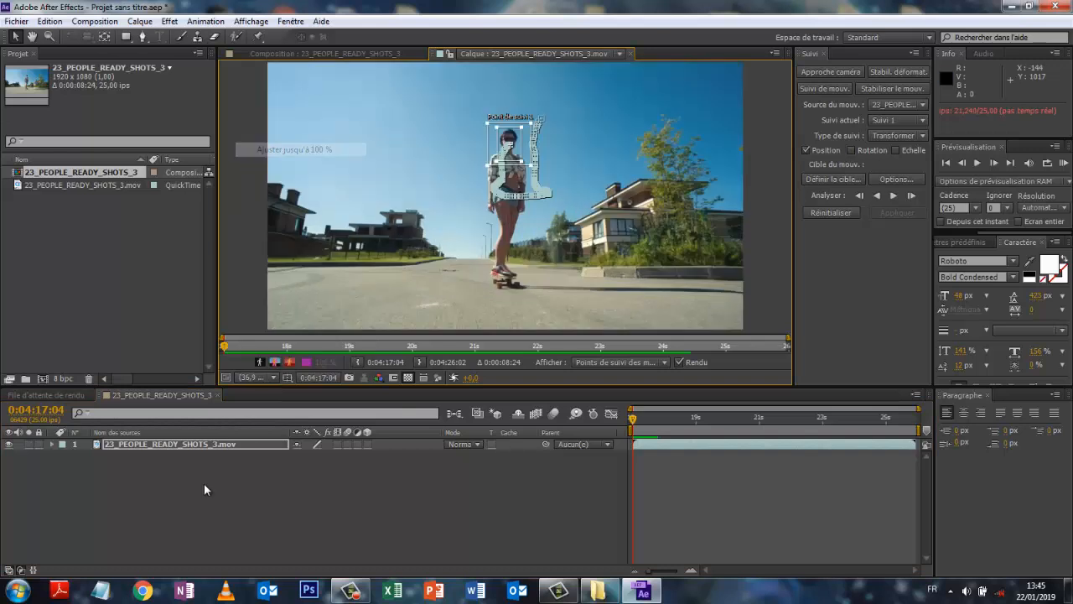
pyautogui.press('space')
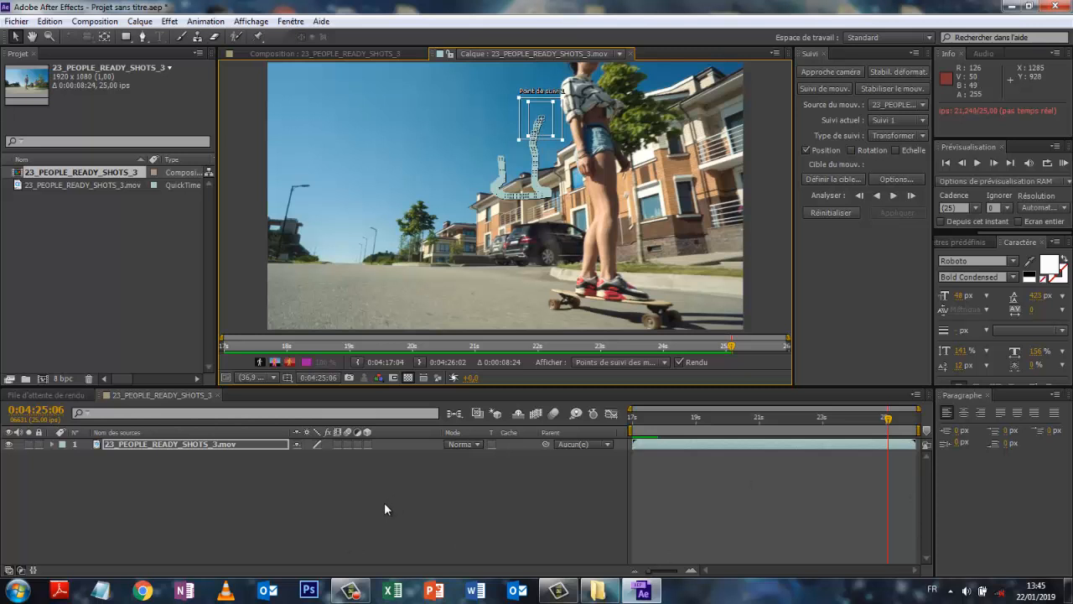
# - Add a null object to the composition and move the playhead back to 0:04:17:04
pyautogui.click(309, 54)
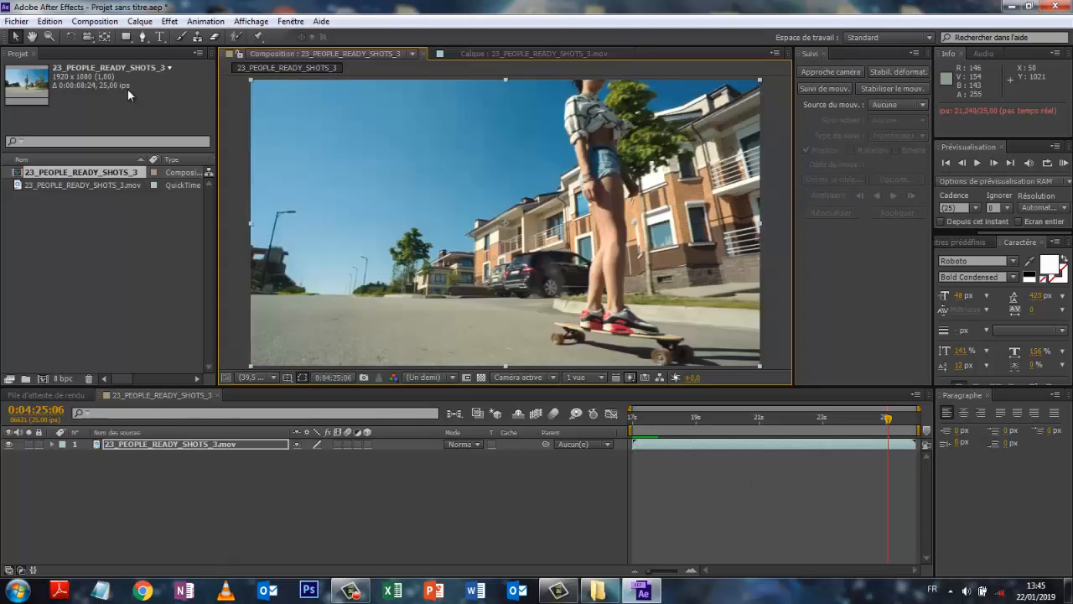
pyautogui.click(140, 20)
pyautogui.moveTo(155, 37)
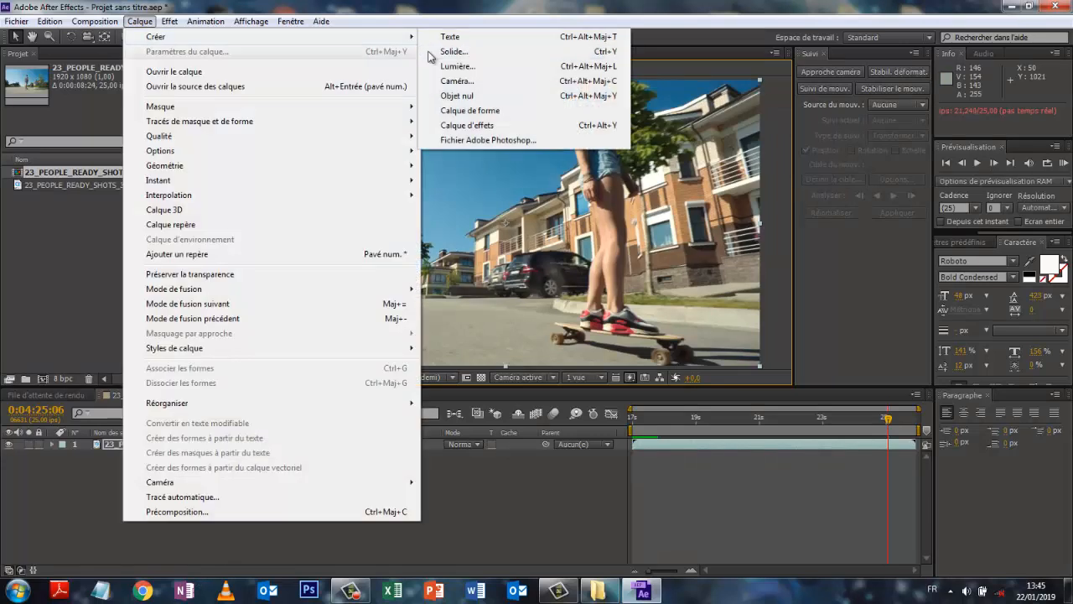
pyautogui.click(458, 96)
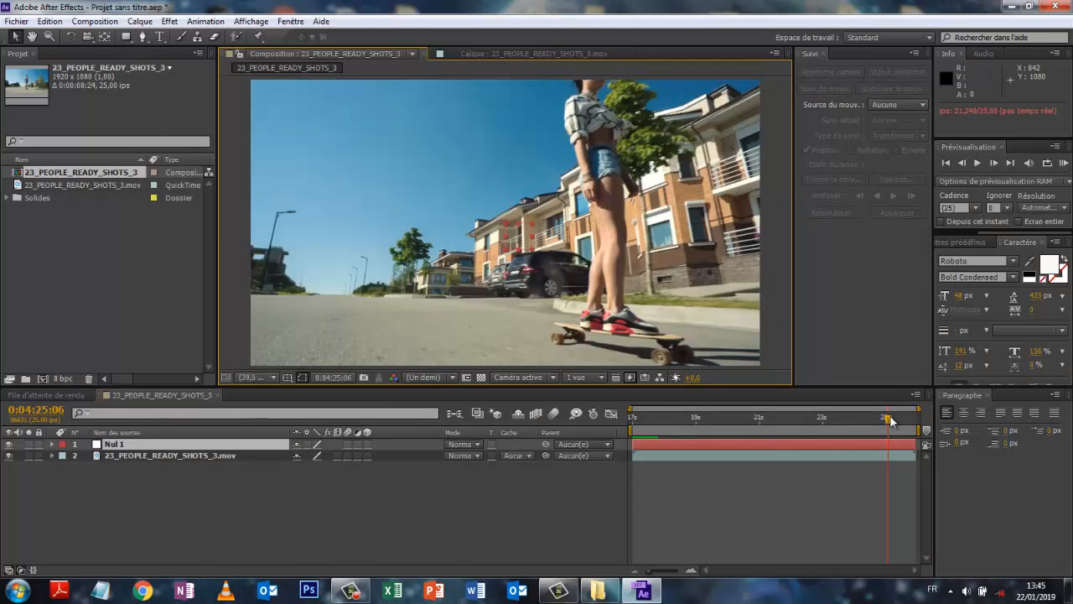
pyautogui.moveTo(890, 421); pyautogui.dragTo(636, 451)
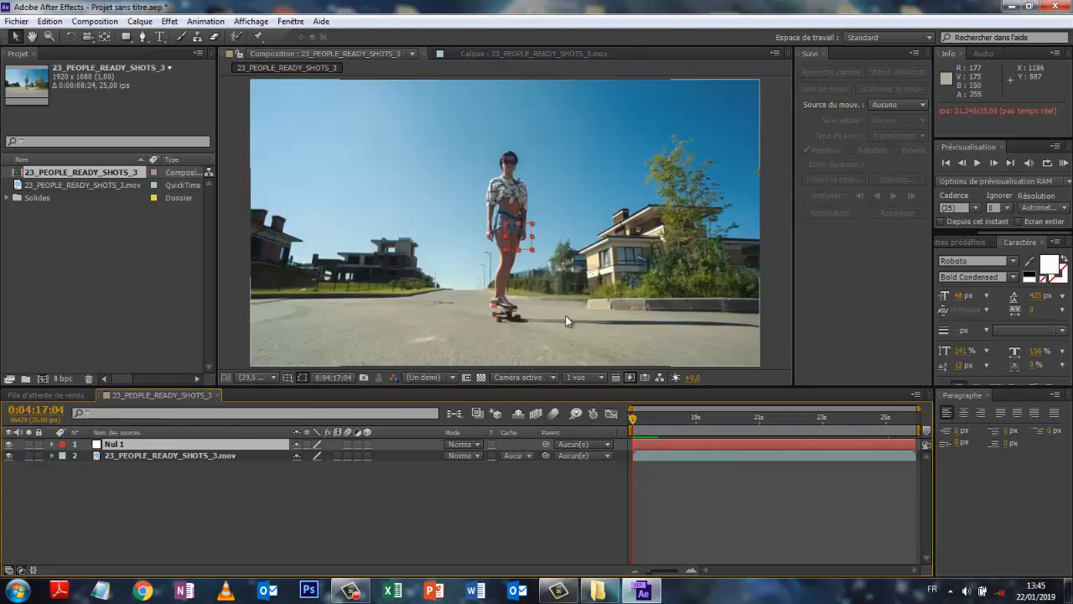
# - Move the null's anchor point to its centre and move the null up to the skater's face, at about 985, 367
pyautogui.press('/')
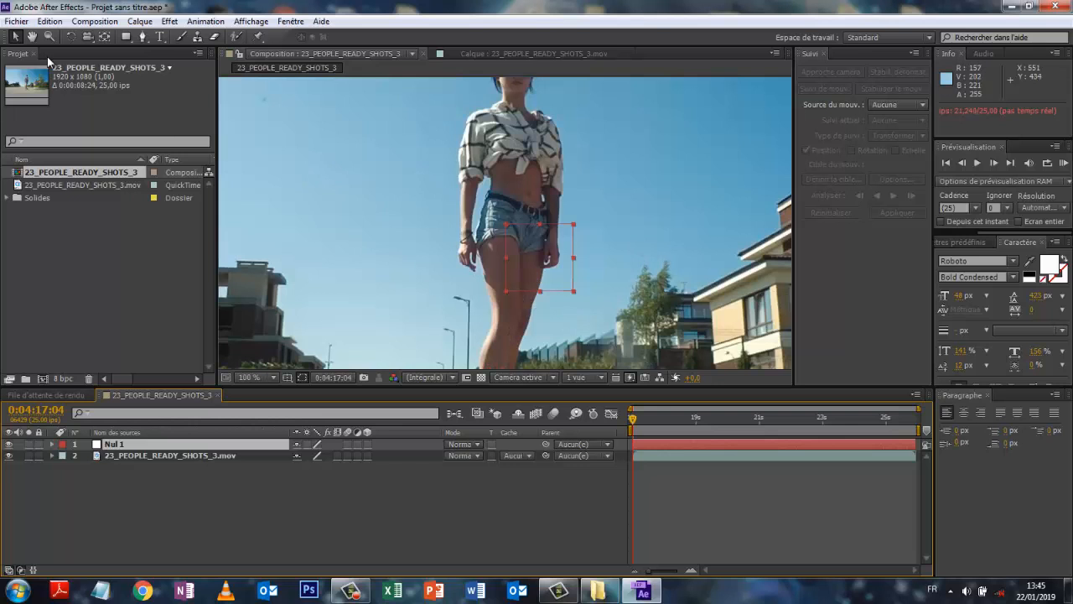
pyautogui.click(101, 39)
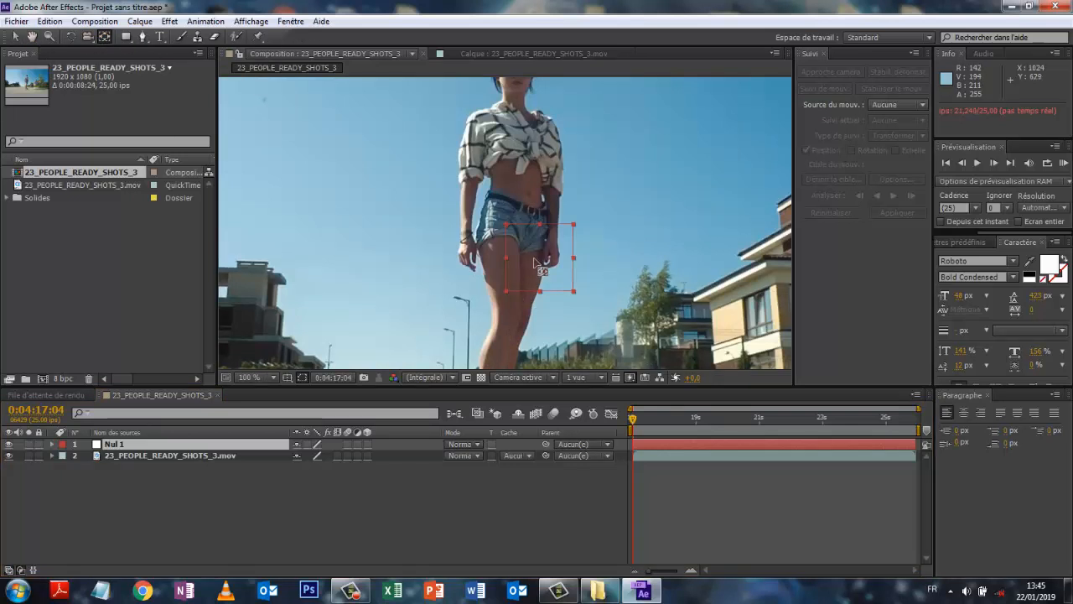
pyautogui.moveTo(508, 226); pyautogui.dragTo(543, 265)
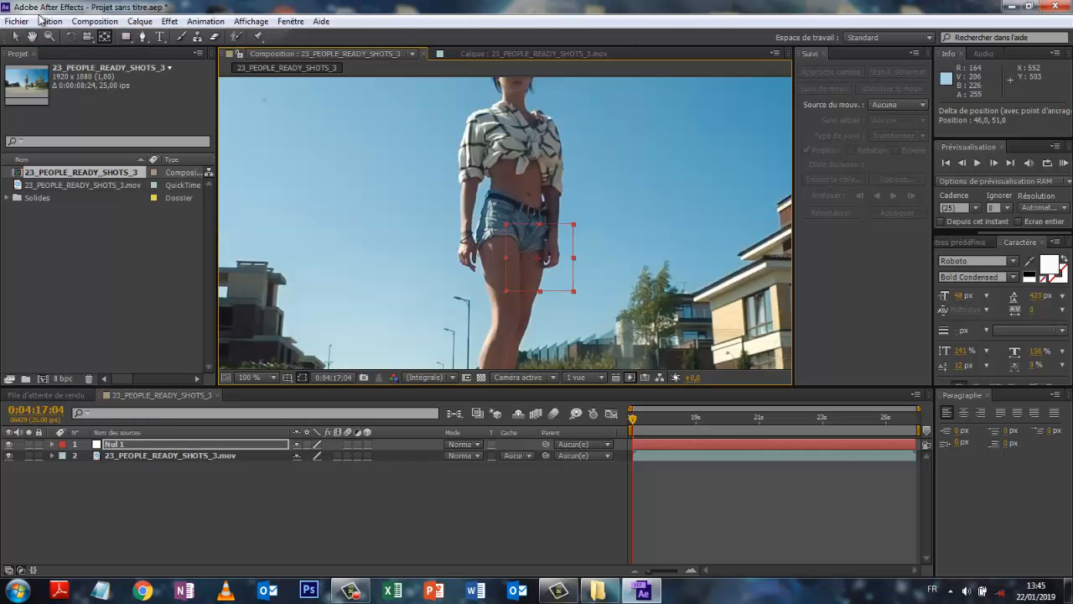
pyautogui.click(15, 36)
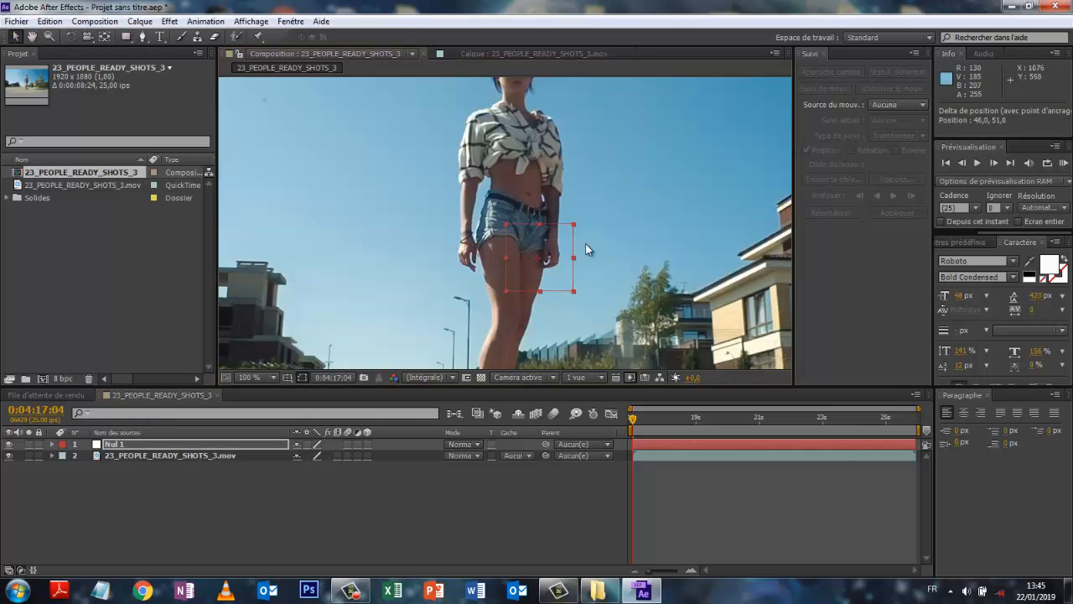
pyautogui.moveTo(560, 237); pyautogui.dragTo(546, 86)
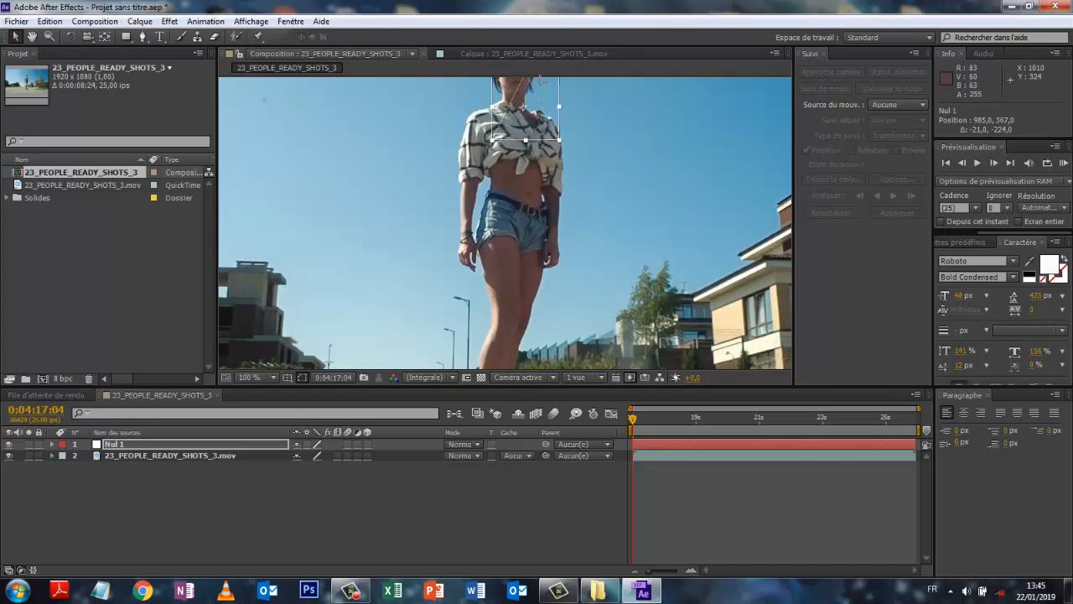
# - Move the null over the skater's head to 976, 323 and set it as the motion target of the clip's track
pyautogui.moveTo(524, 142); pyautogui.dragTo(534, 100)
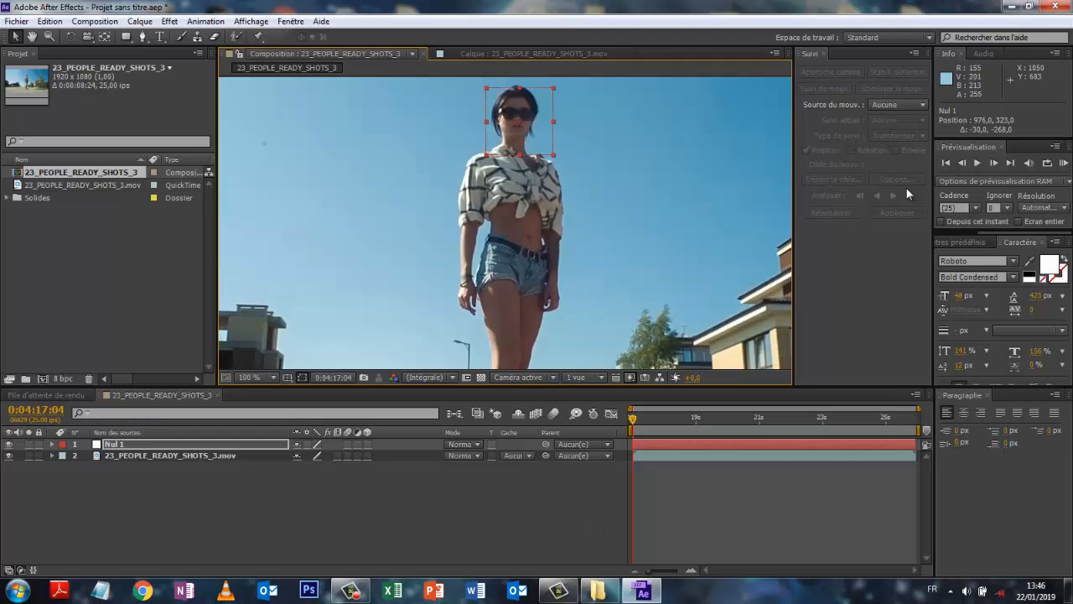
pyautogui.click(163, 453)
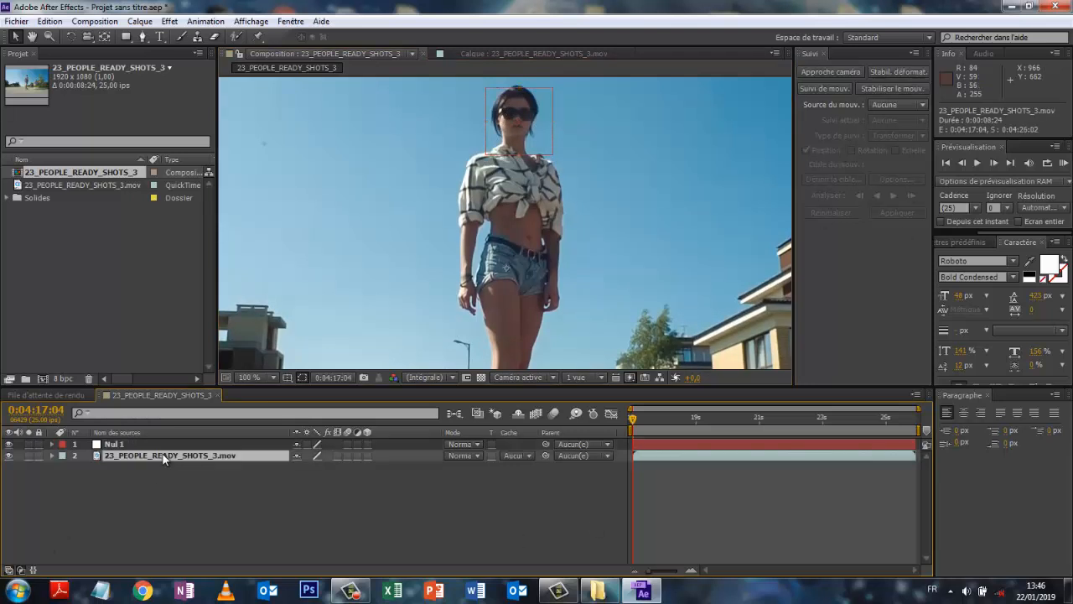
pyautogui.click(555, 54)
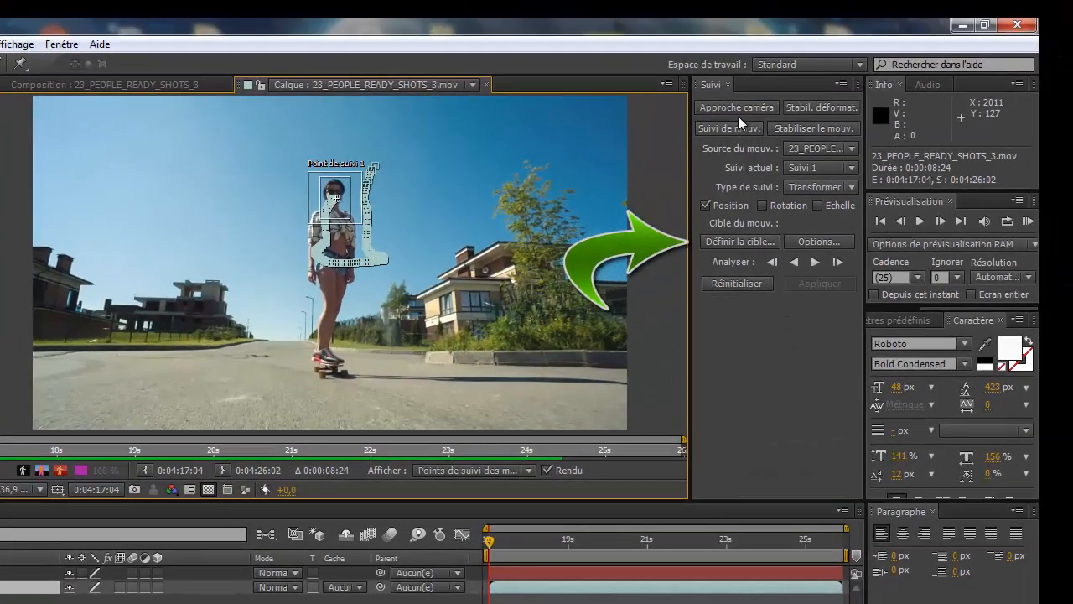
pyautogui.click(742, 243)
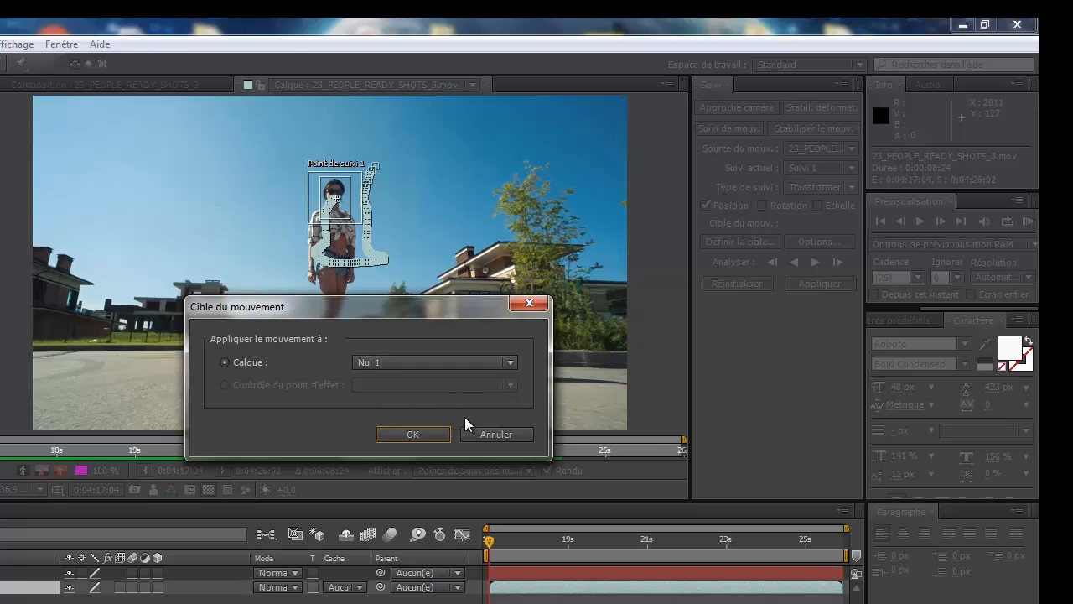
pyautogui.click(426, 441)
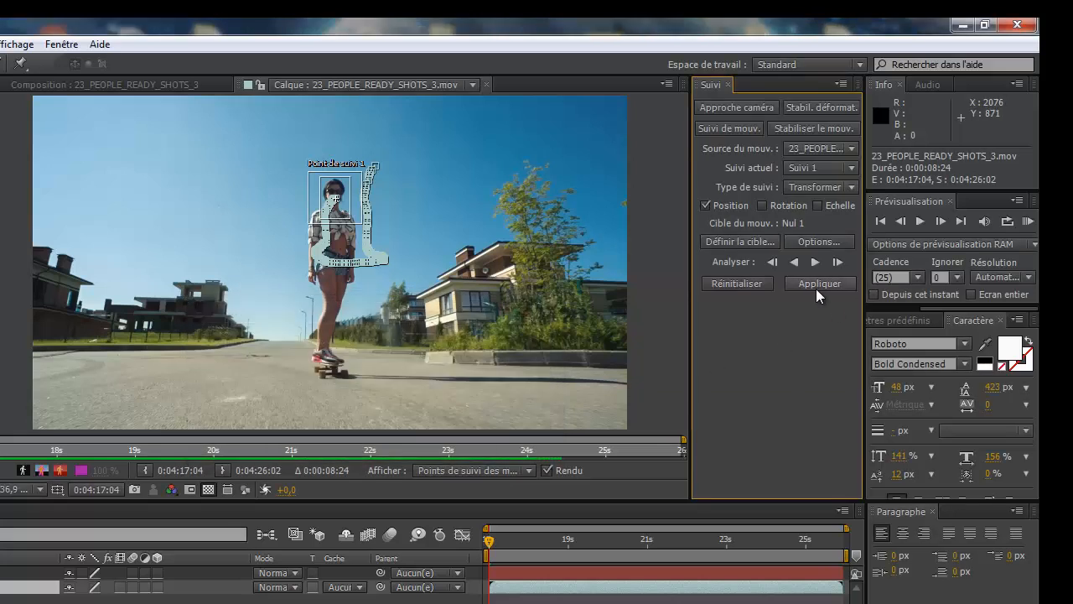
# - Apply the tracking data to the null in X and Y, and play the composition to check how it follows the head
pyautogui.click(820, 284)
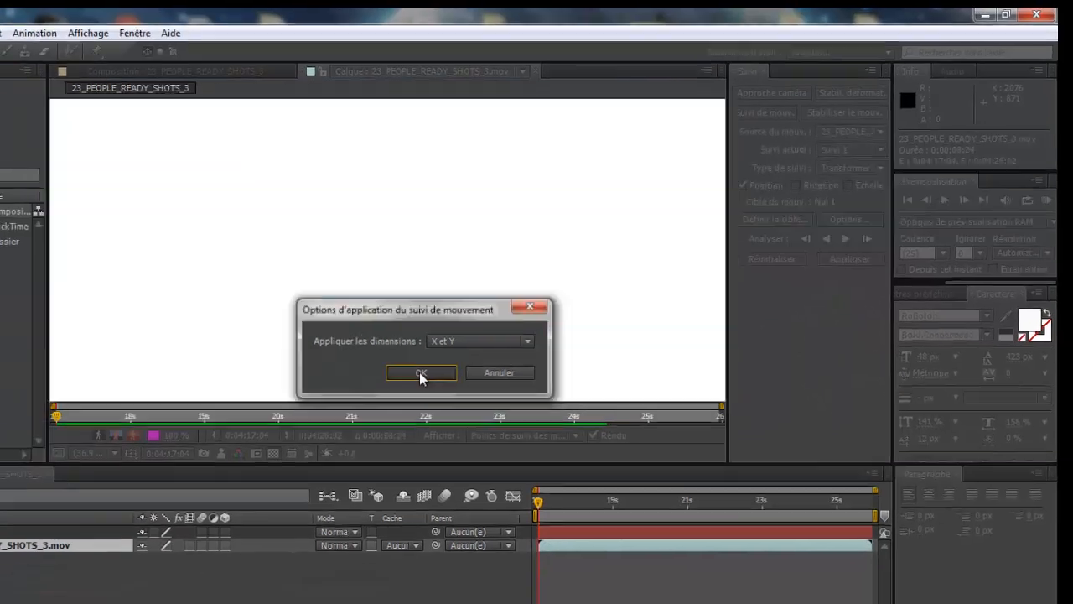
pyautogui.click(420, 374)
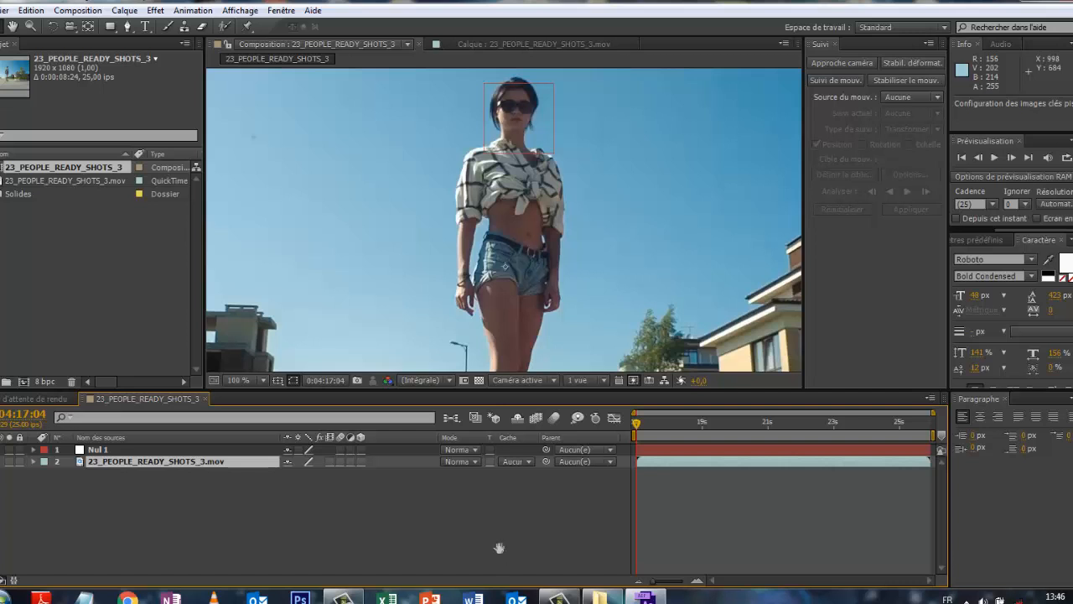
pyautogui.press('space')
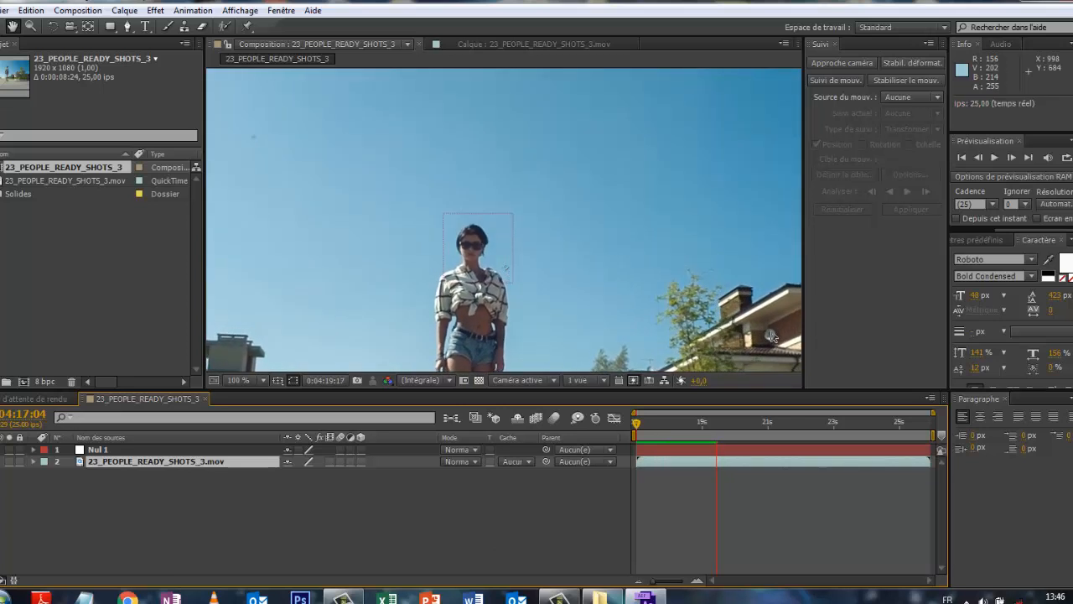
pyautogui.scroll(-2, 748, 241)
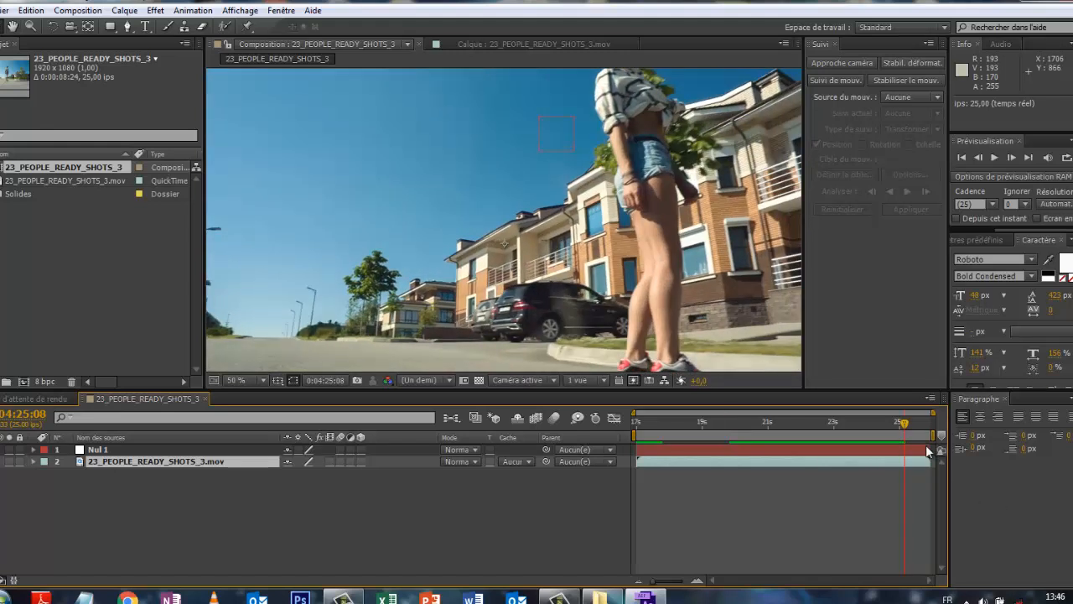
# - Trim the end of the null layer to 0:04:24:14, where the null still sits on the skater's head
pyautogui.moveTo(929, 449); pyautogui.dragTo(912, 450)
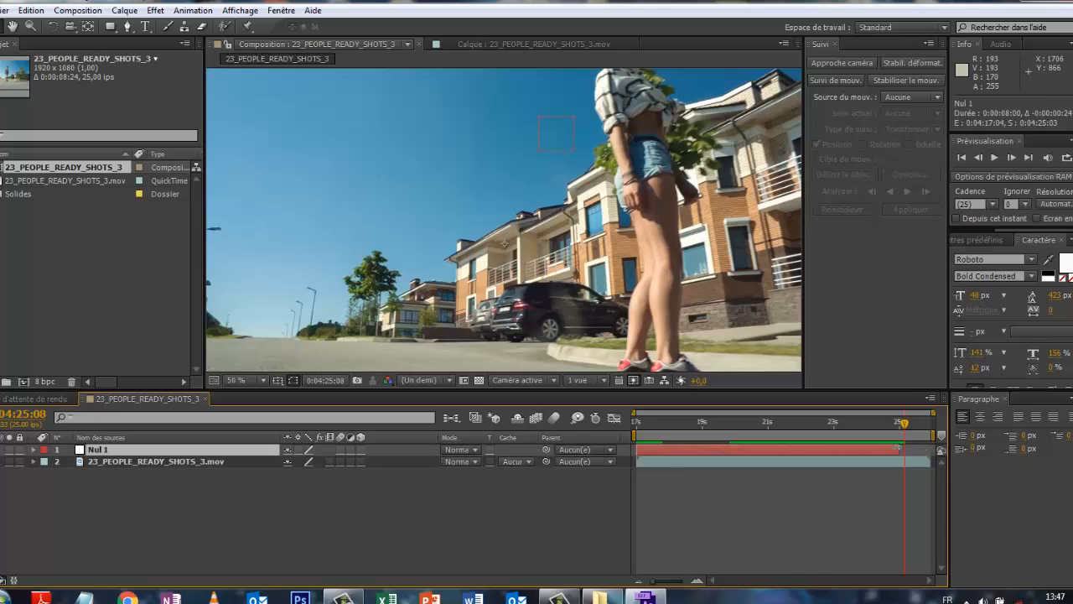
pyautogui.click(863, 426)
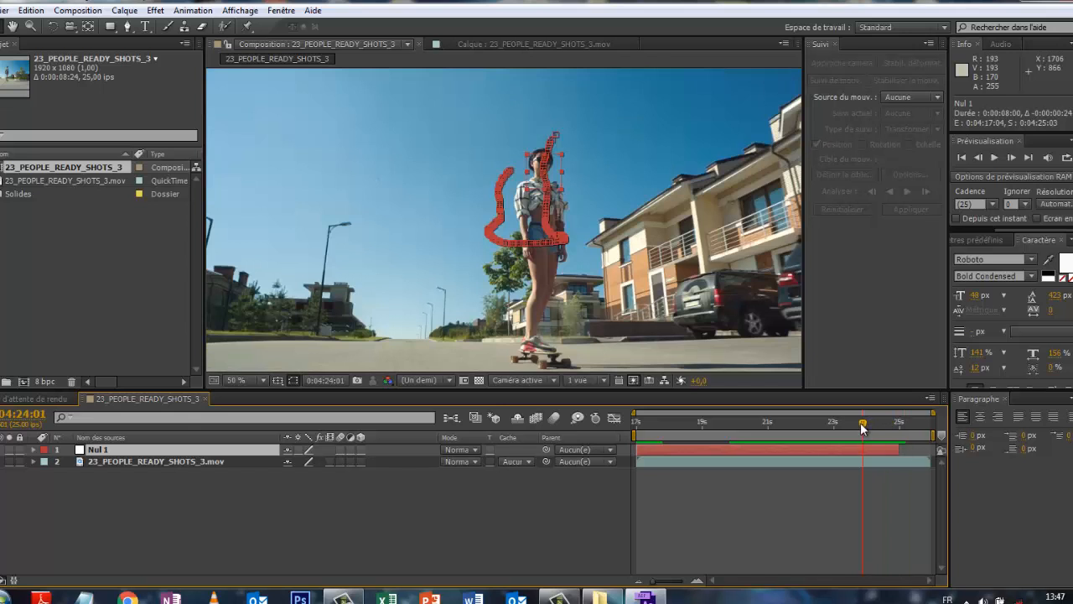
pyautogui.moveTo(864, 424); pyautogui.dragTo(889, 435)
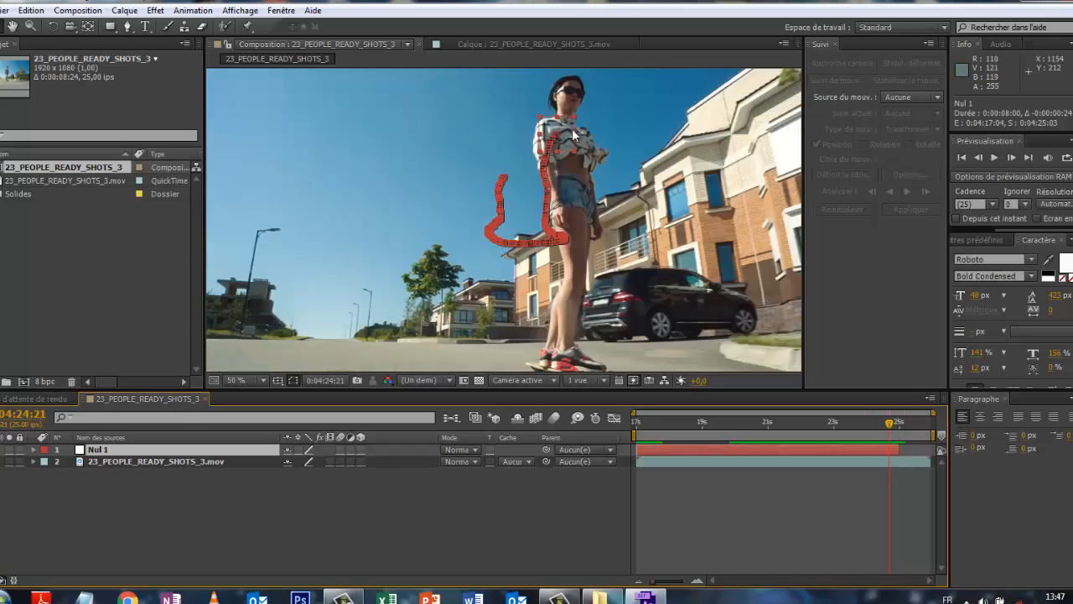
pyautogui.moveTo(899, 453)
pyautogui.mouseDown()
pyautogui.moveTo(880, 428)
pyautogui.moveTo(881, 451)
pyautogui.mouseUp()
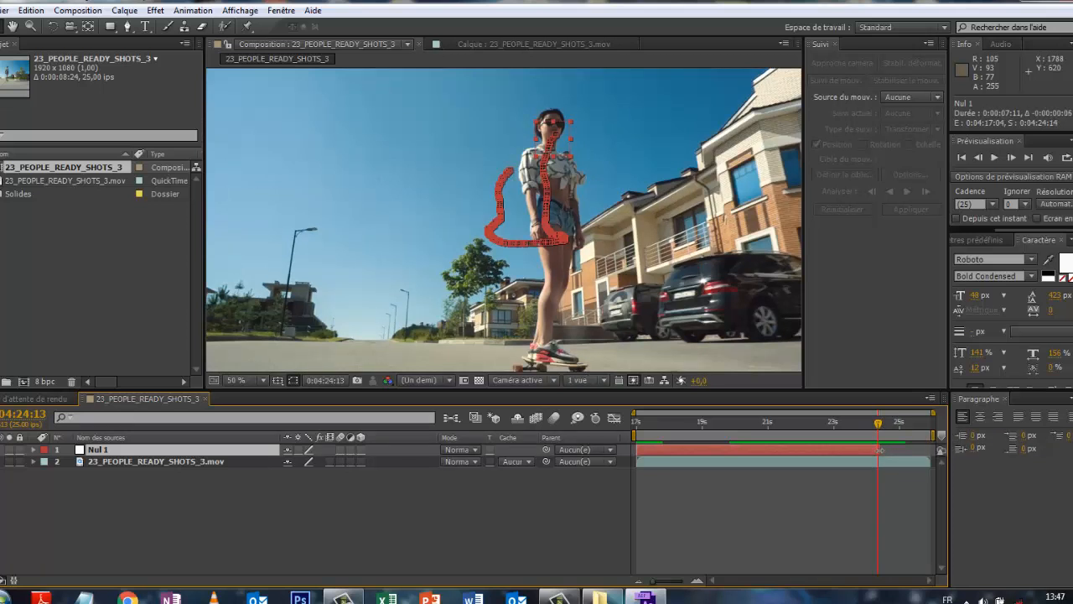
pyautogui.click(769, 486)
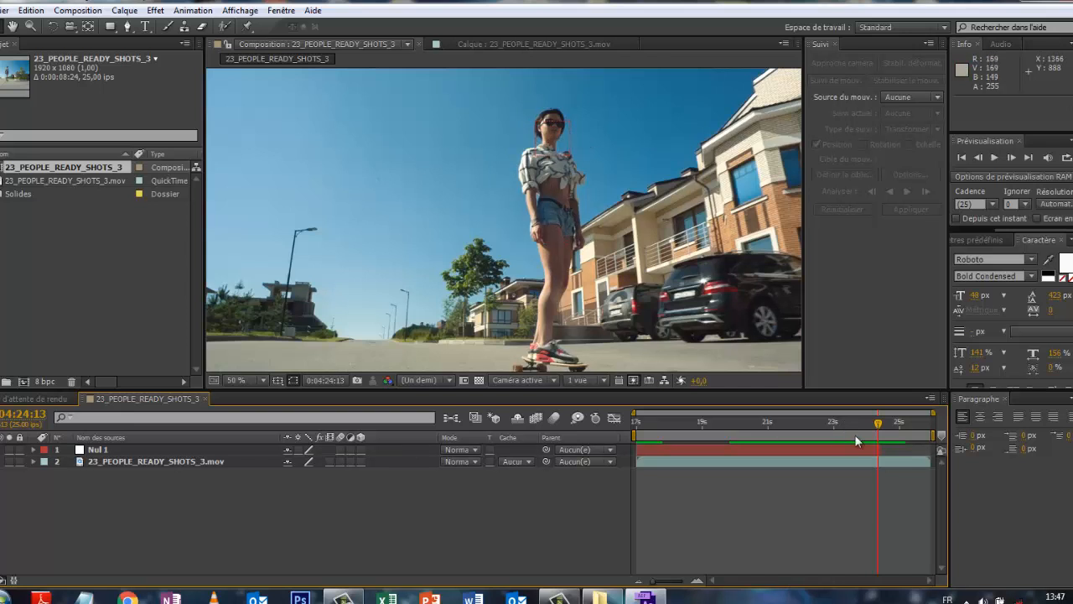
# - Return the playhead to 0:04:17:04 and add a text layer reading "SUIVI DE MOUVEMENT"
pyautogui.click(653, 422)
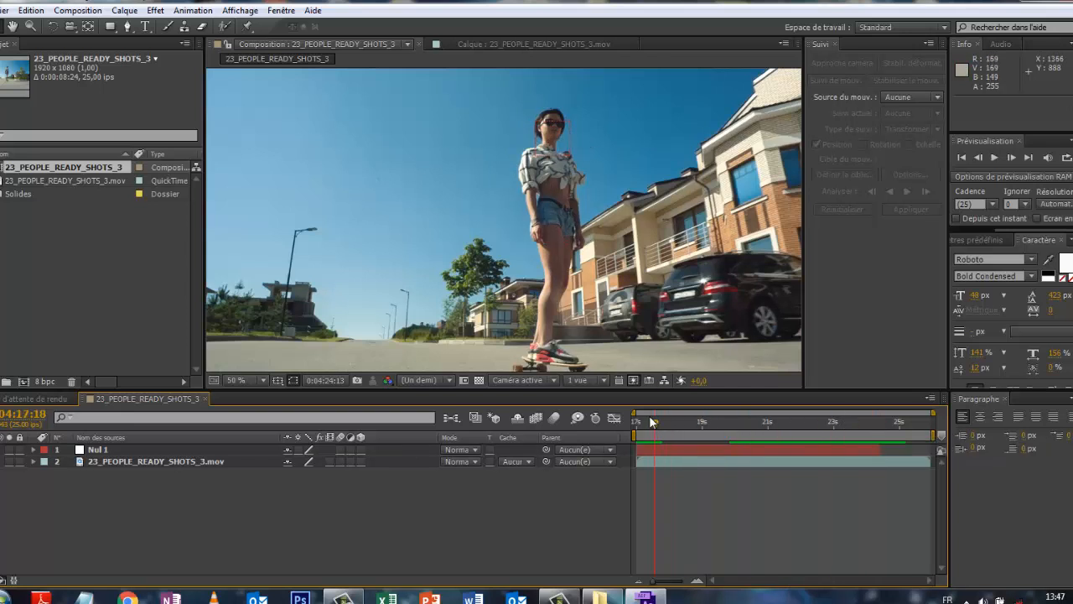
pyautogui.moveTo(653, 422); pyautogui.dragTo(635, 422)
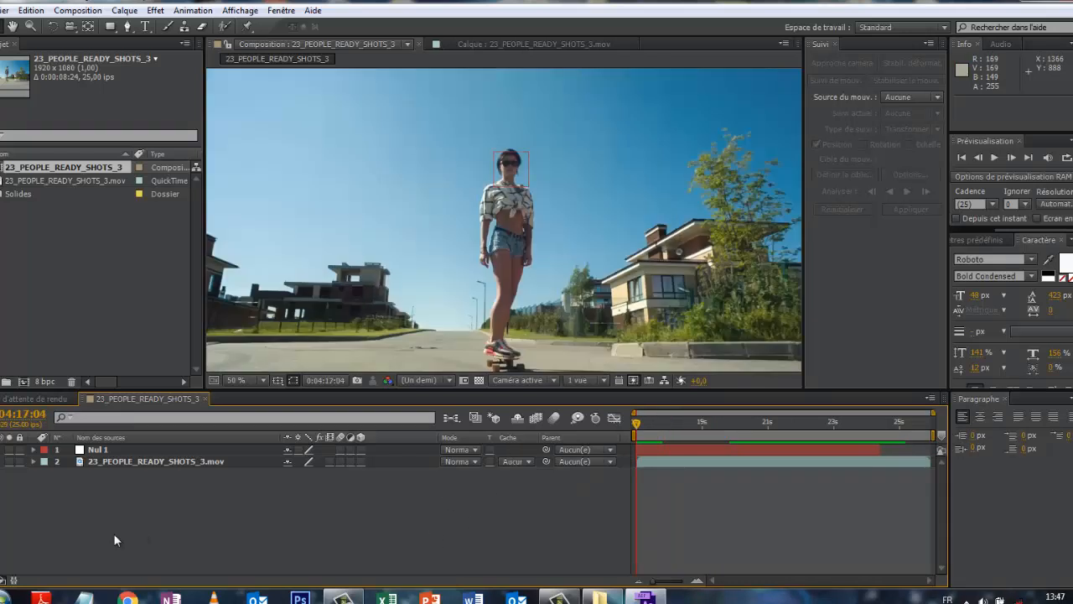
pyautogui.click(127, 12)
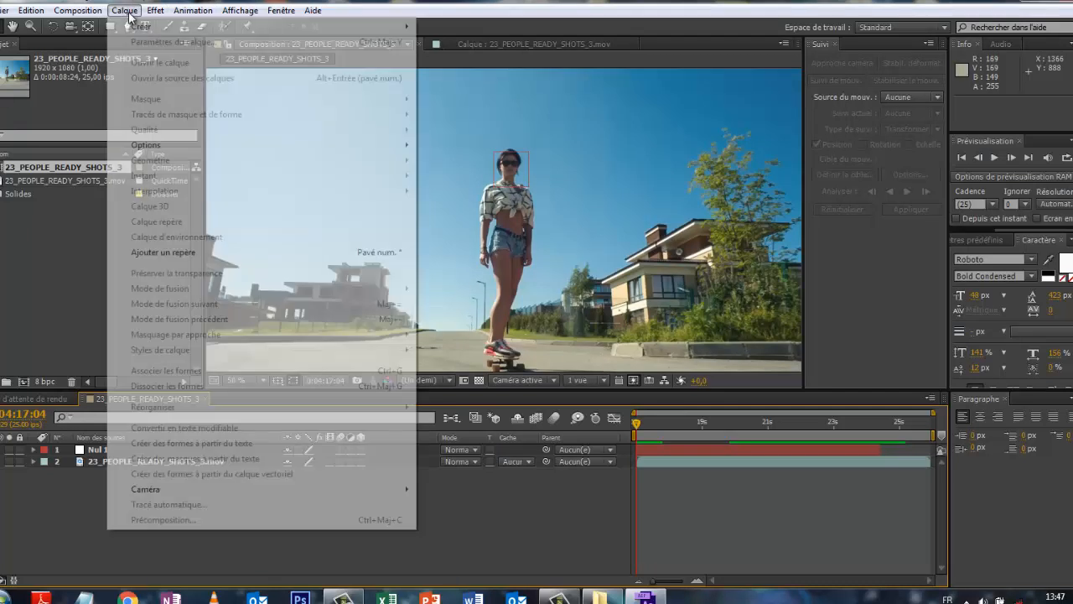
pyautogui.moveTo(383, 29)
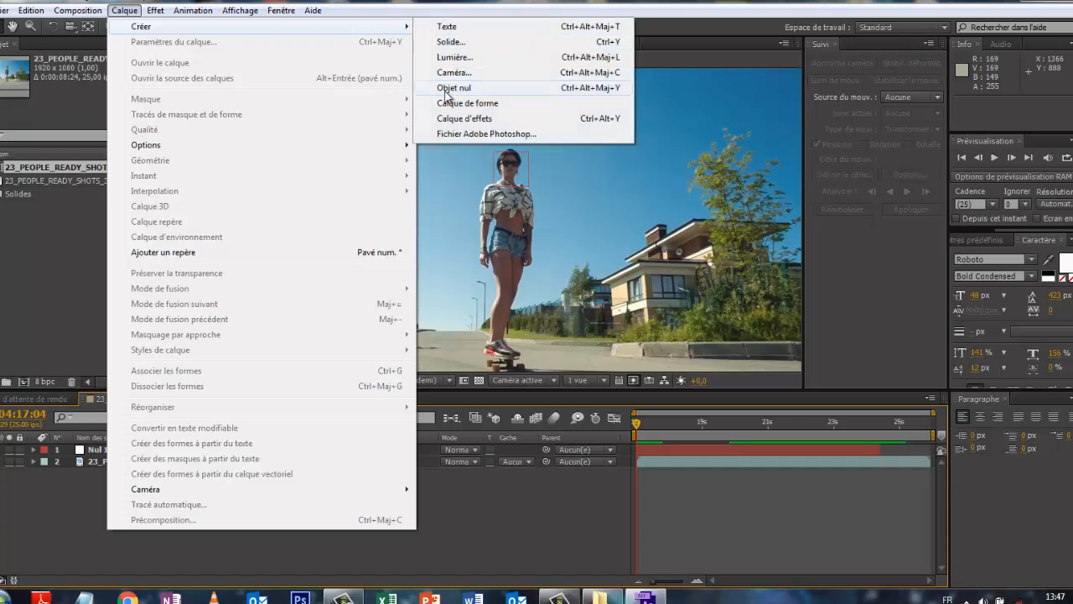
pyautogui.click(447, 26)
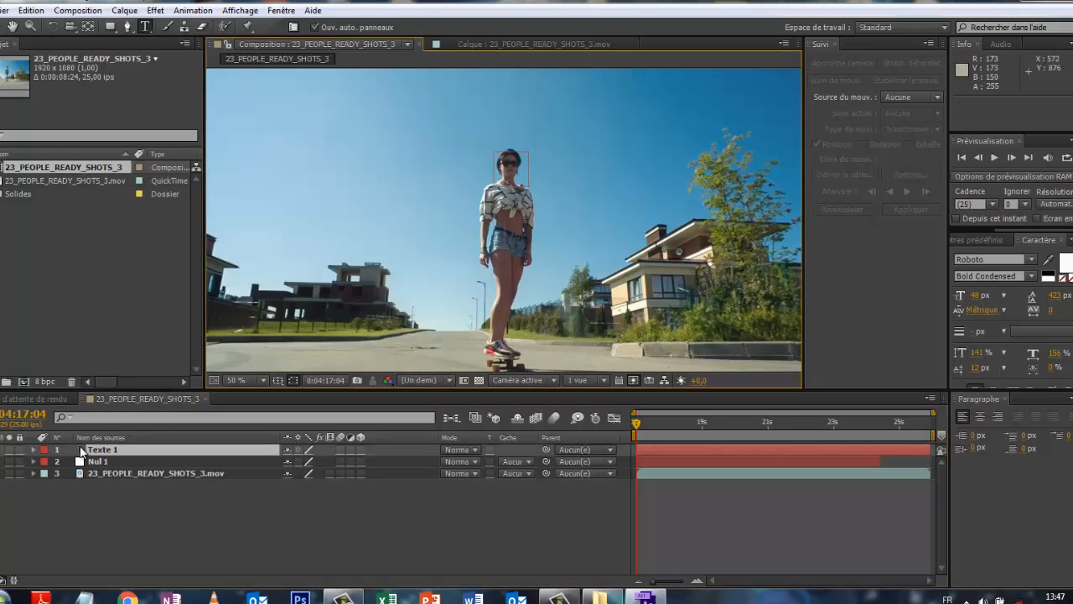
pyautogui.click(78, 453)
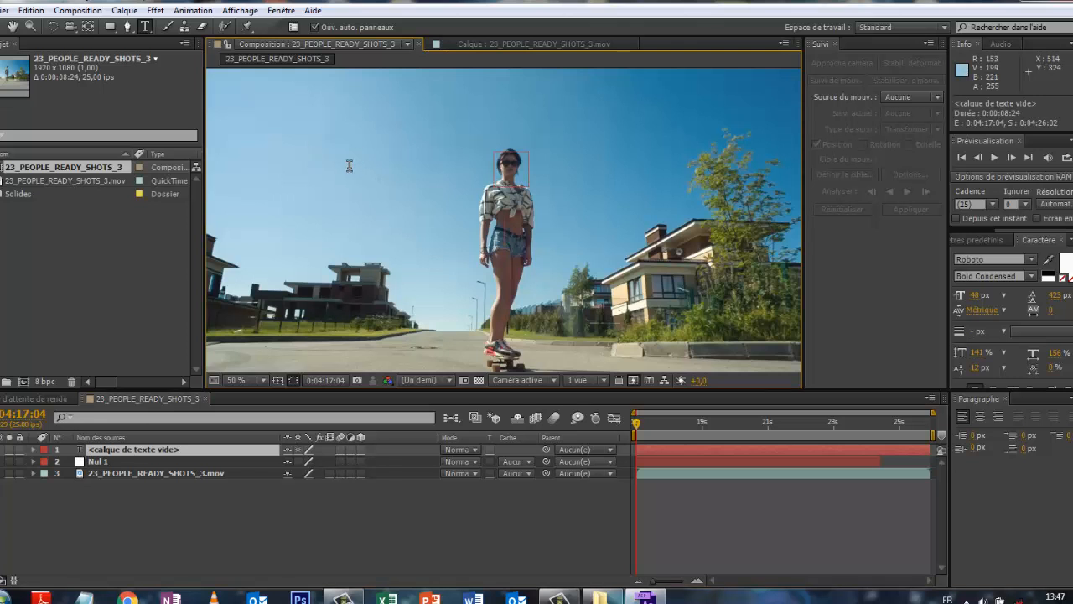
pyautogui.write('SUIVI DE')
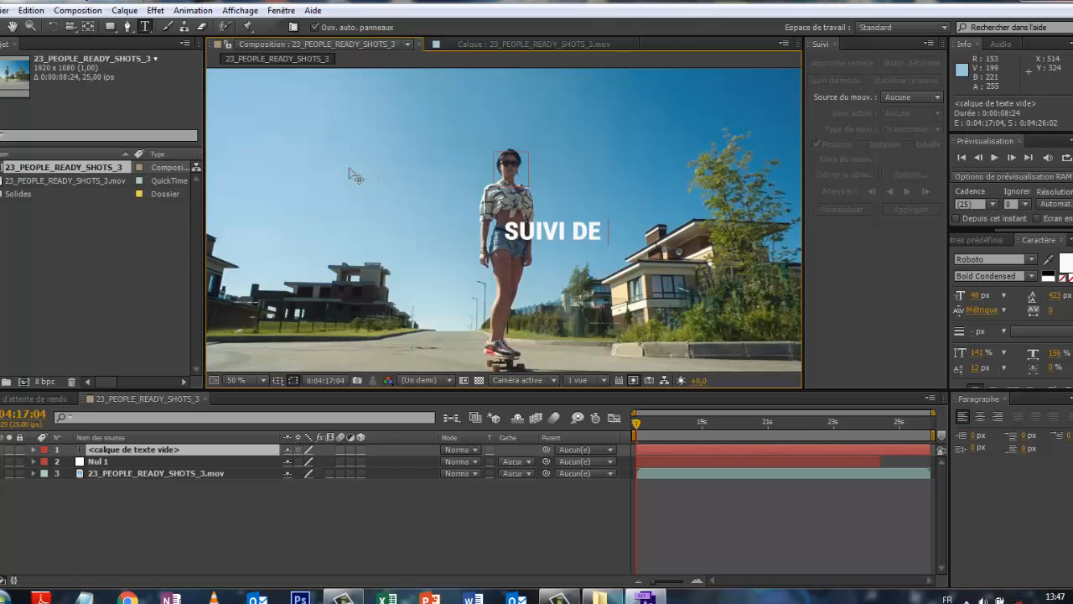
pyautogui.write(' MOUVE')
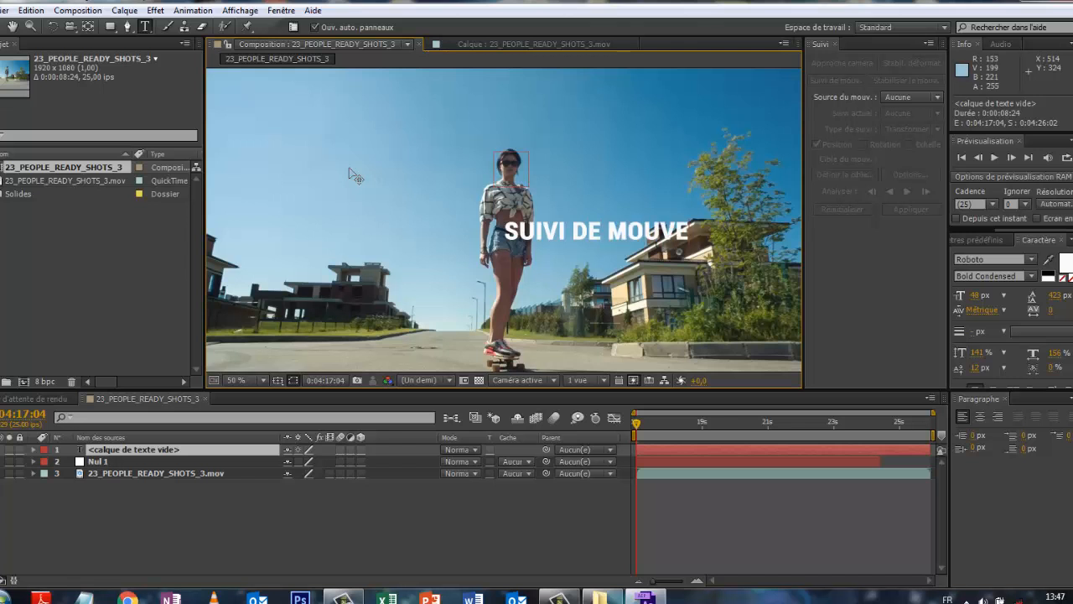
pyautogui.write('MENT')
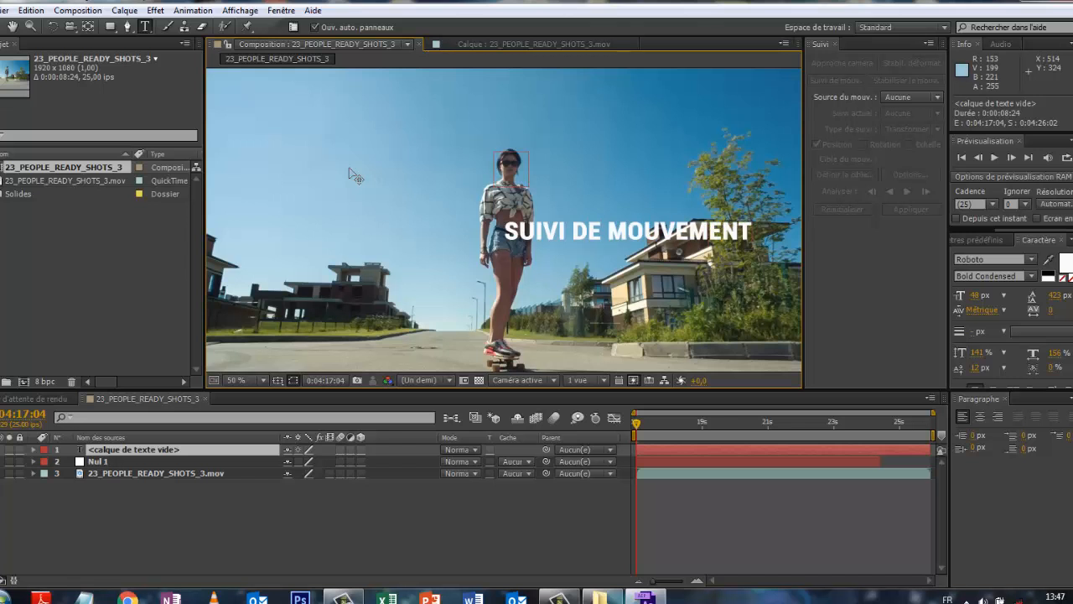
# - Set the text's font size to 34 px and move it beside the skater's head, at about 368, 344
pyautogui.doubleClick(85, 454)
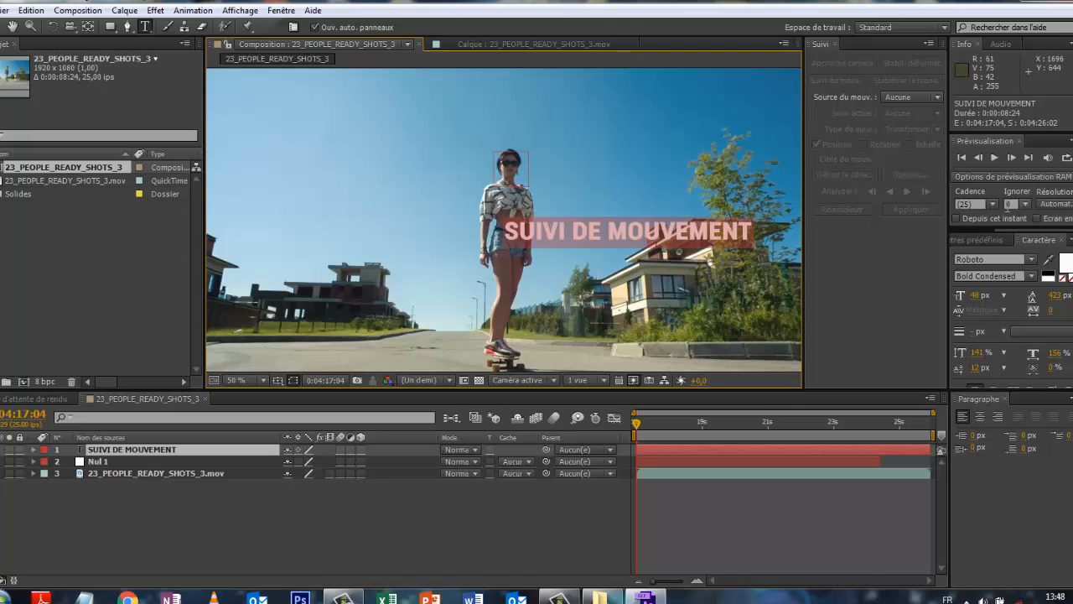
pyautogui.moveTo(973, 299); pyautogui.dragTo(962, 300)
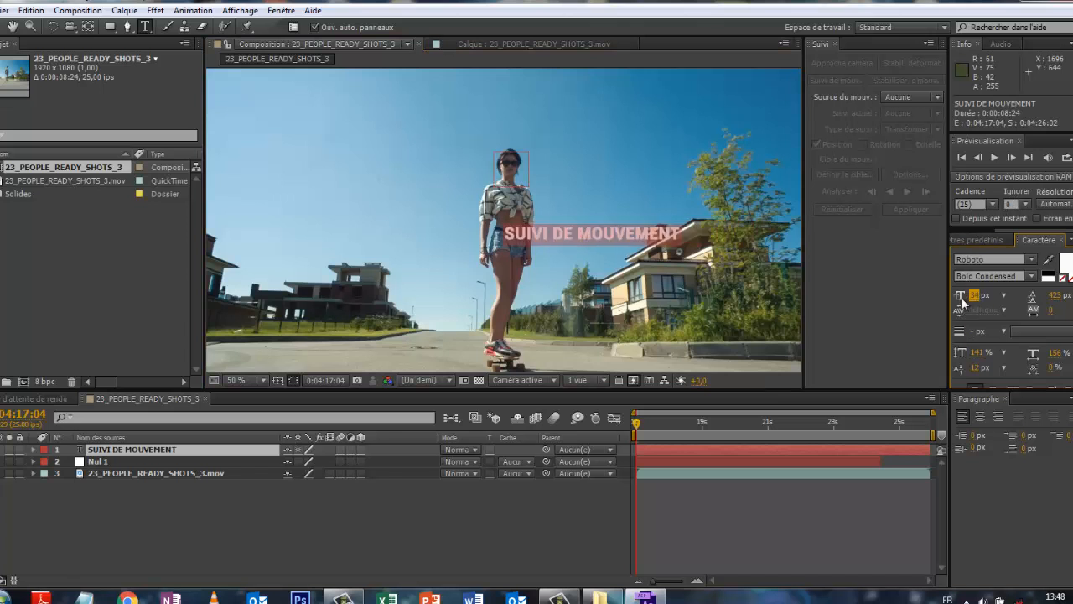
pyautogui.click(413, 551)
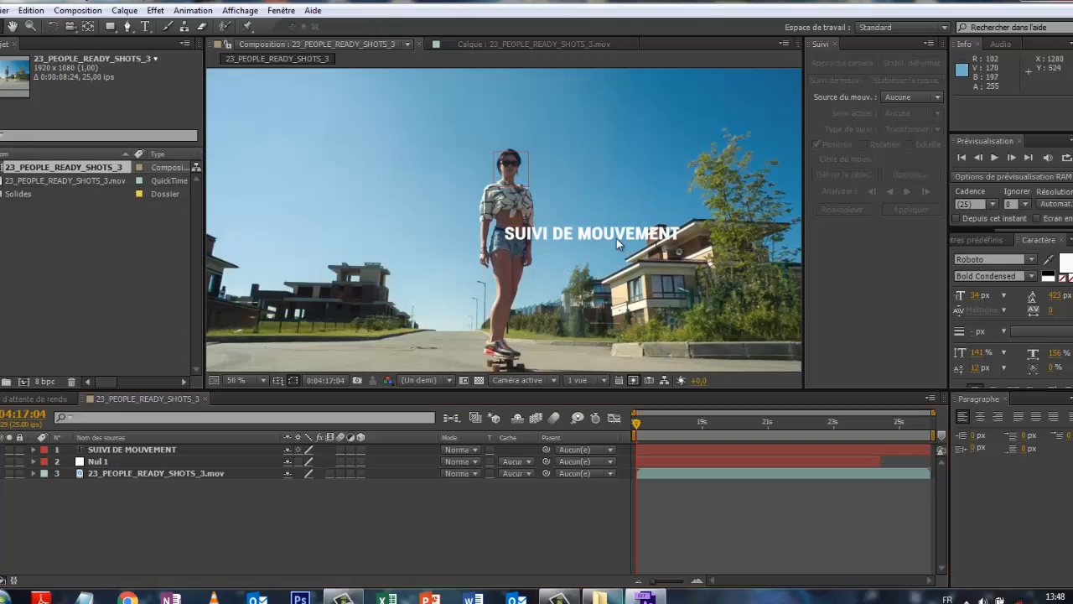
pyautogui.moveTo(616, 239); pyautogui.dragTo(408, 164)
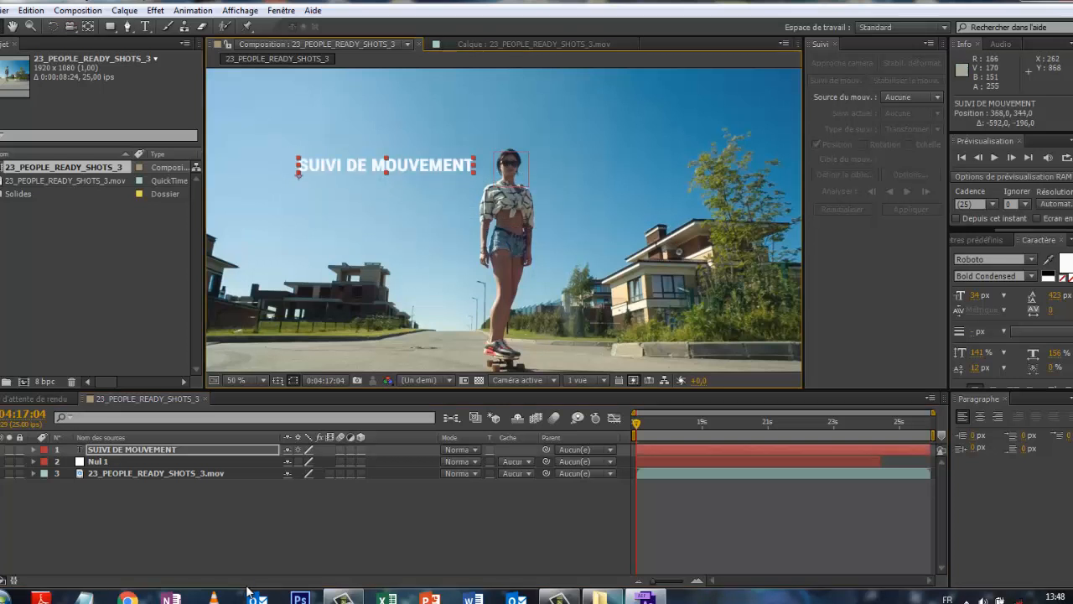
# - Precompose the text layer, transferring all its attributes into the new composition
pyautogui.rightClick(169, 450)
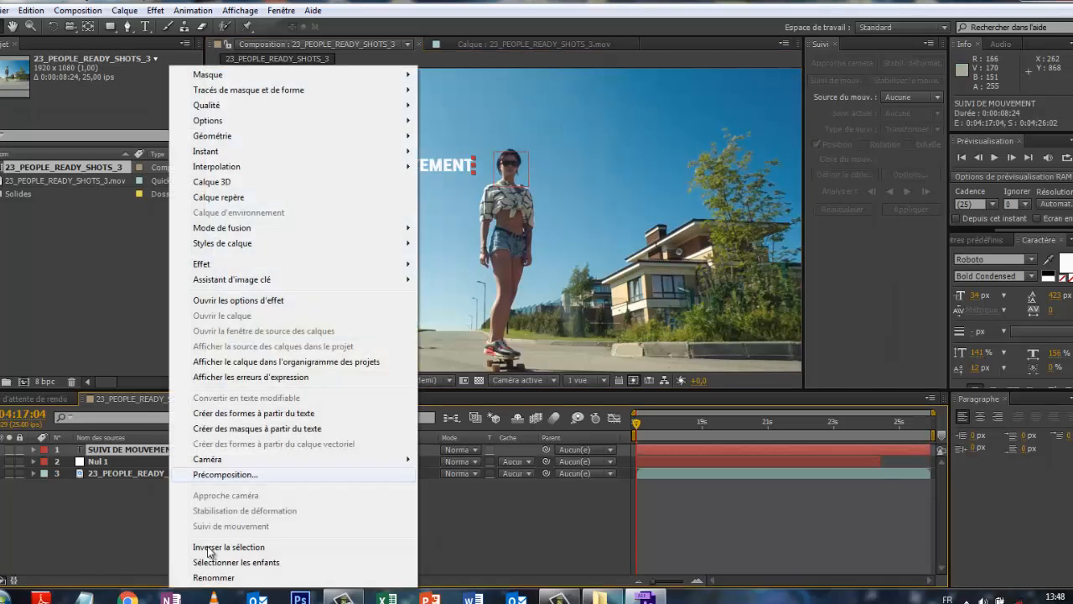
pyautogui.click(224, 474)
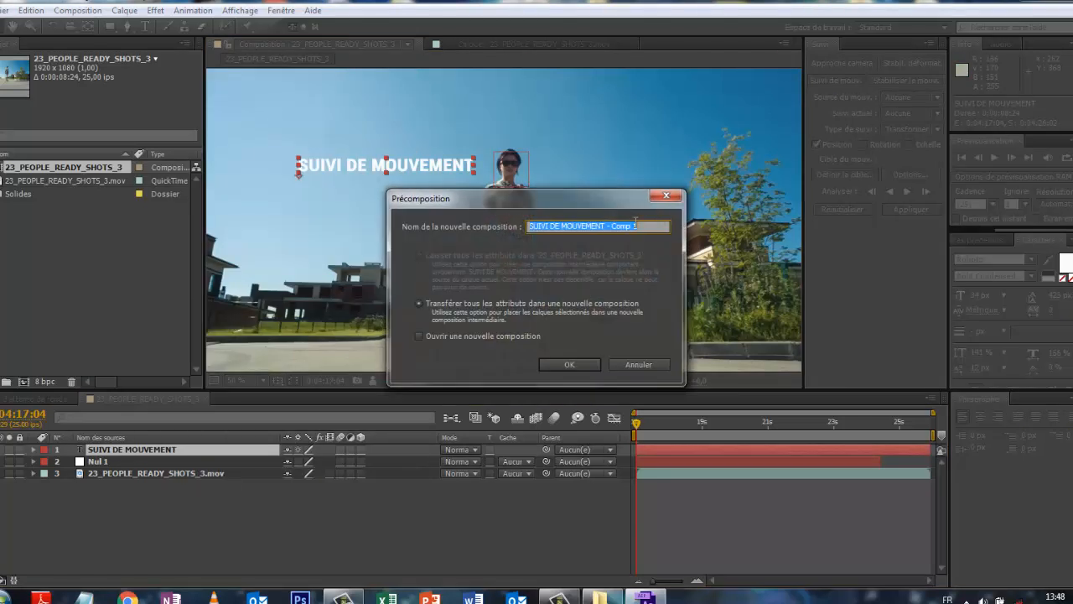
pyautogui.click(569, 365)
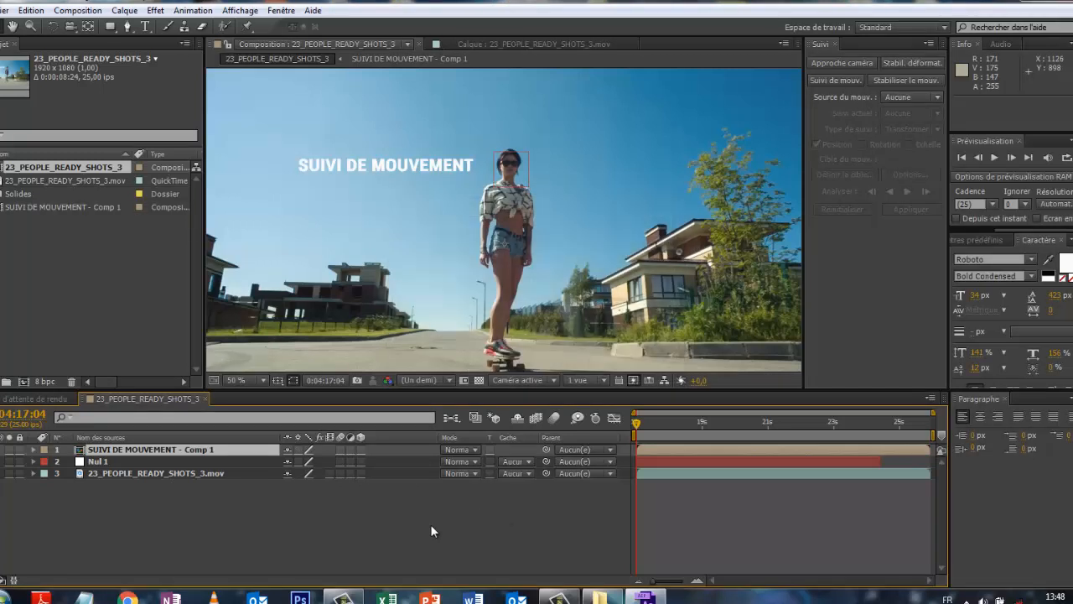
# - Open the text precomposition and set the Rectangle tool's fill to none
pyautogui.doubleClick(125, 449)
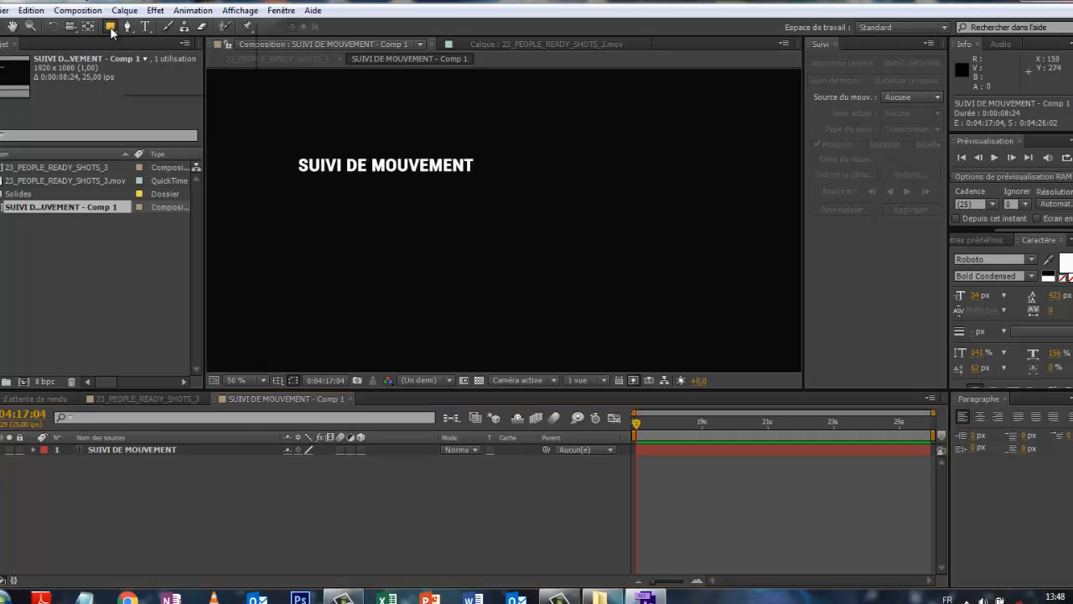
pyautogui.moveTo(112, 30); pyautogui.dragTo(172, 26)
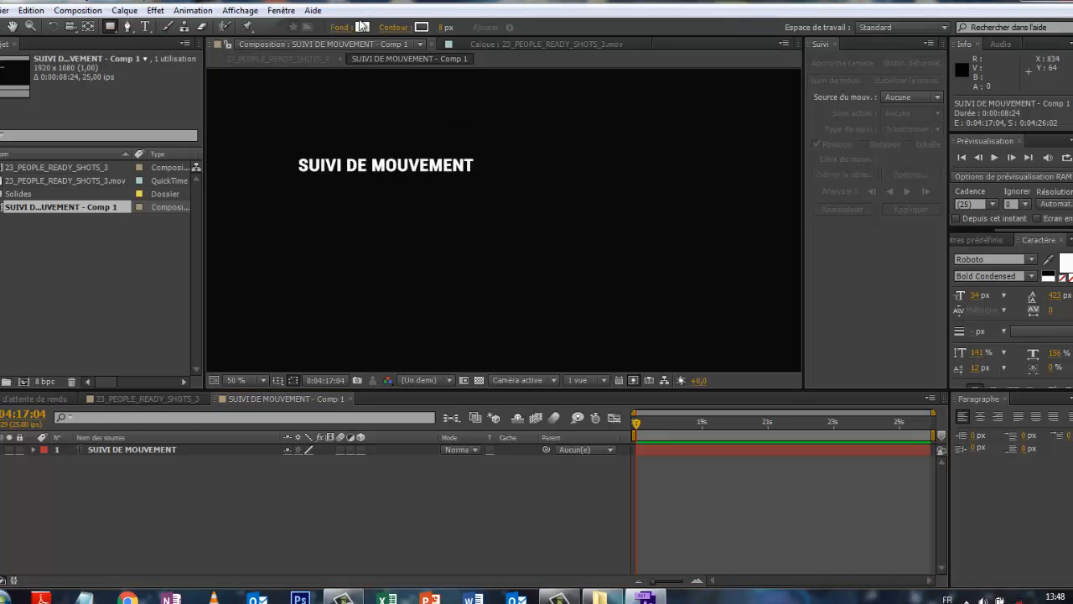
pyautogui.click(335, 32)
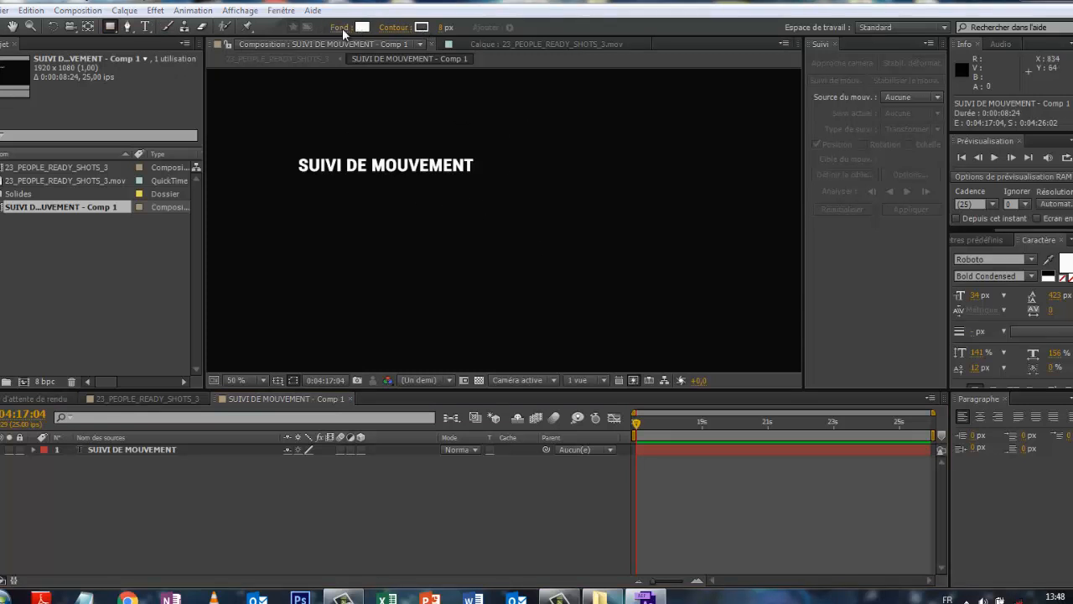
pyautogui.click(659, 174)
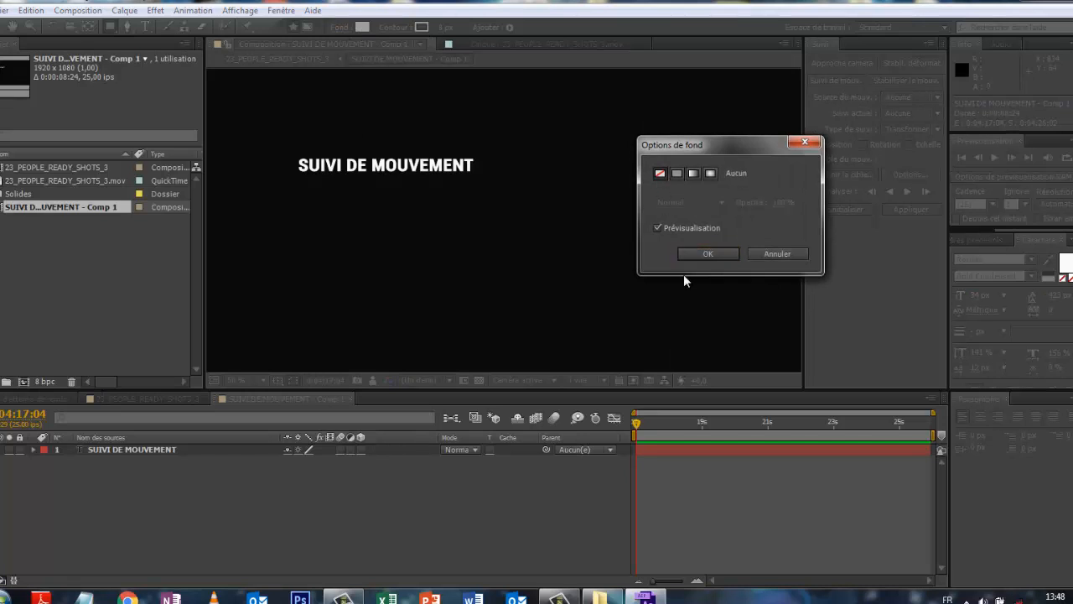
pyautogui.click(708, 253)
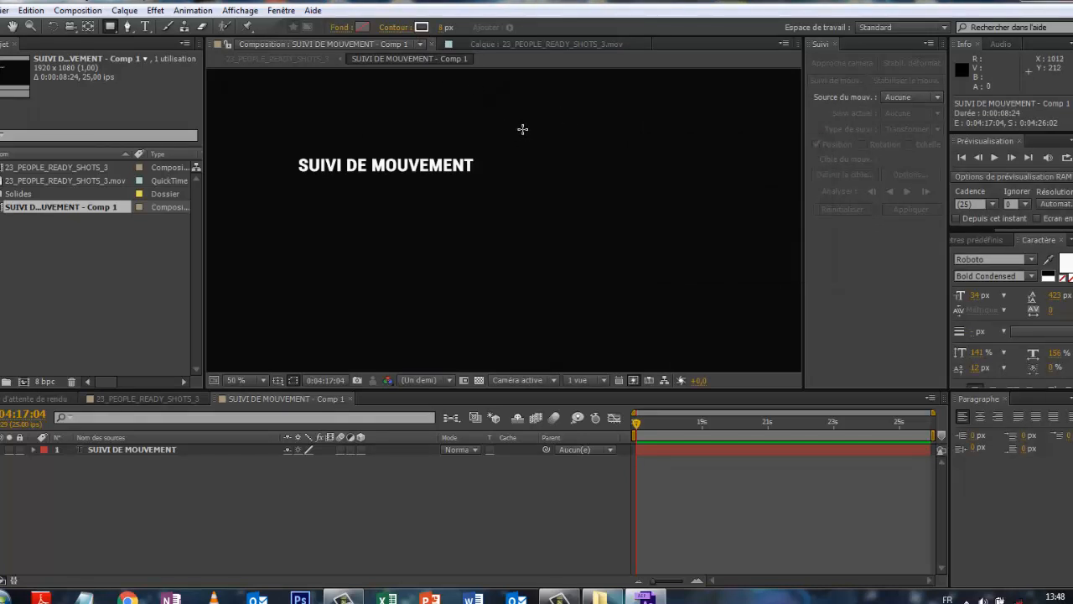
# - Draw an outlined rectangle about 410 px tall to the right of the text, and a narrow vertical bar about 226 px tall under it
pyautogui.moveTo(522, 129); pyautogui.dragTo(684, 271)
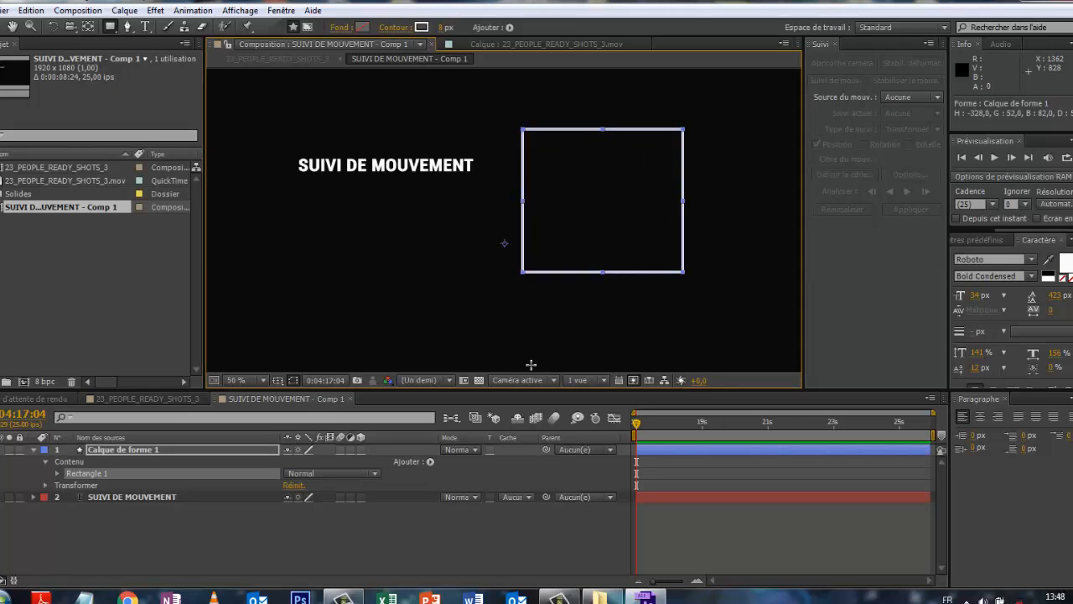
pyautogui.click(362, 535)
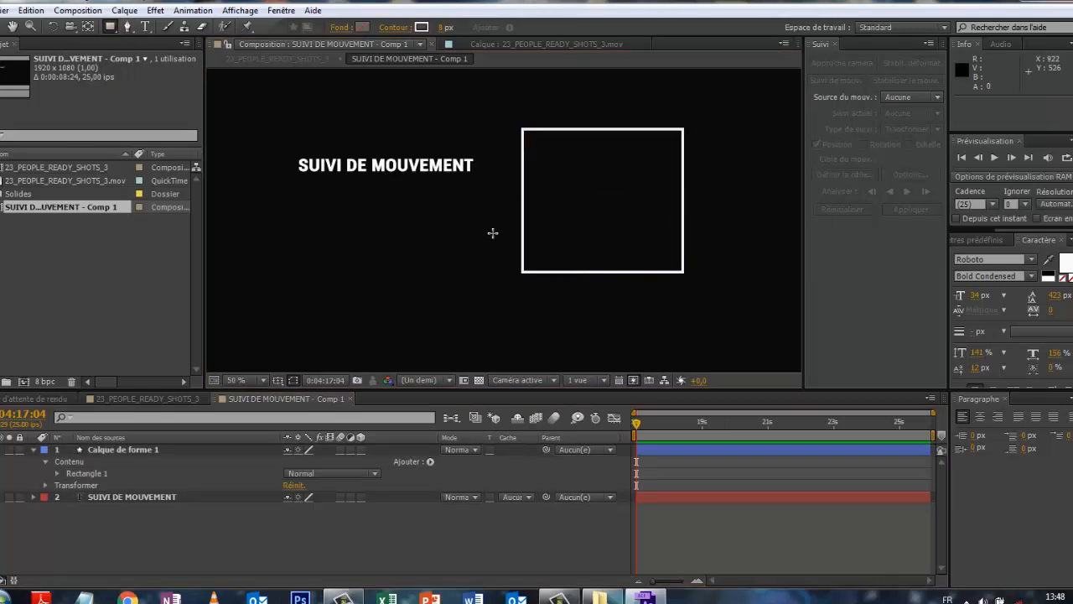
pyautogui.moveTo(414, 178); pyautogui.dragTo(424, 258)
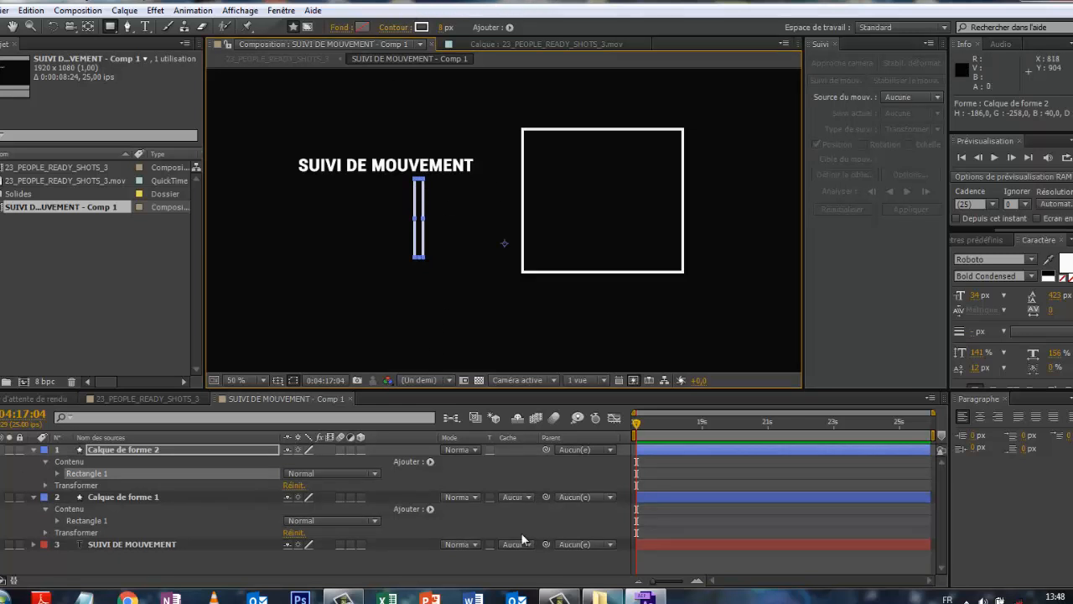
# - Give the narrow vertical bar a solid fill and move it up against the text, to layer position 960, 526
pyautogui.click(90, 475)
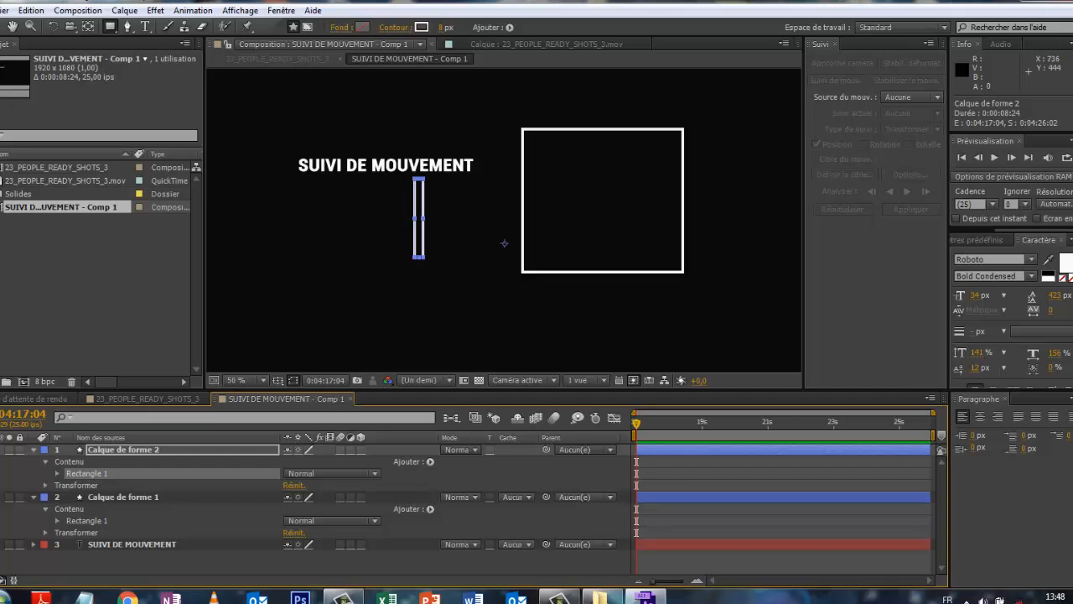
pyautogui.click(361, 28)
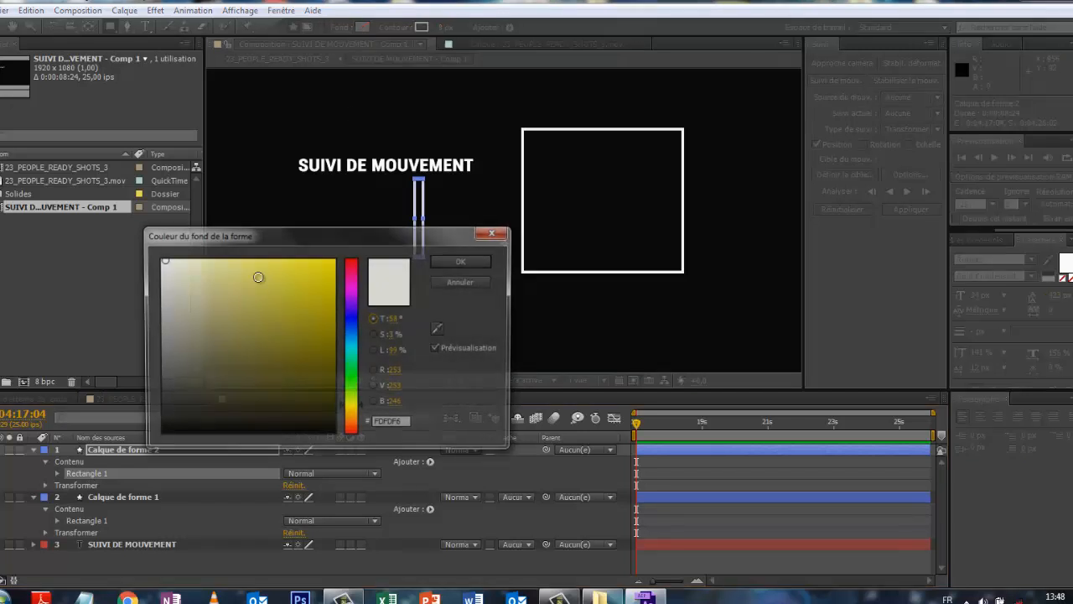
pyautogui.click(449, 284)
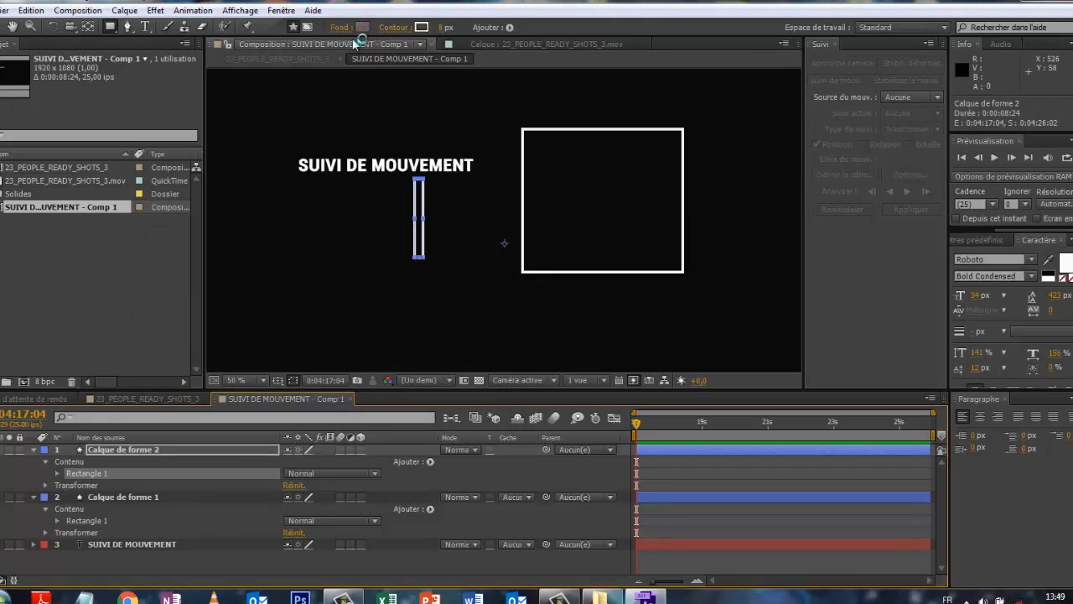
pyautogui.click(341, 27)
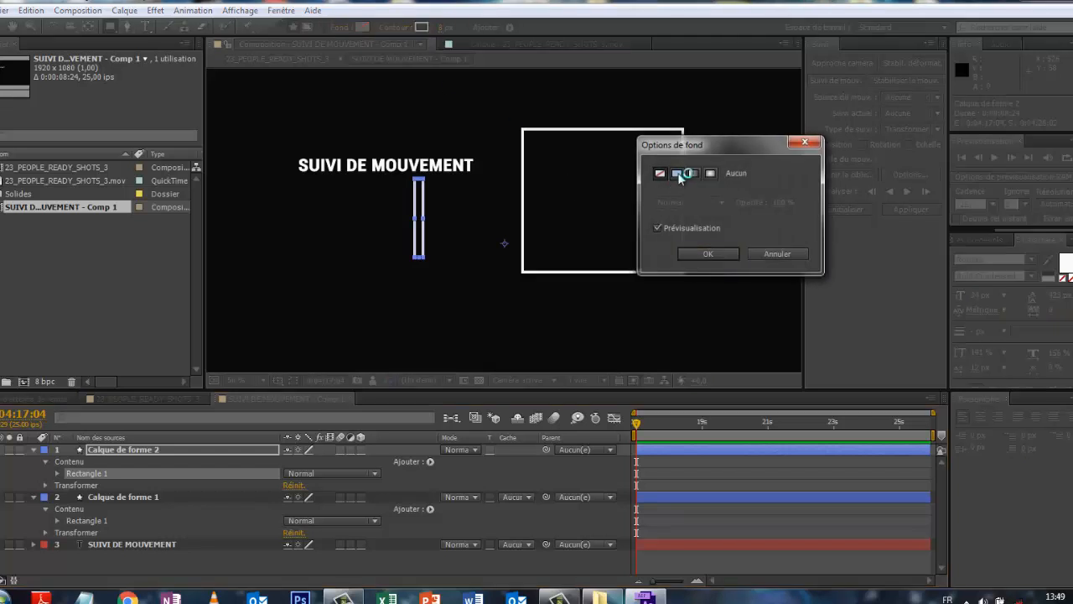
pyautogui.click(681, 174)
pyautogui.click(703, 256)
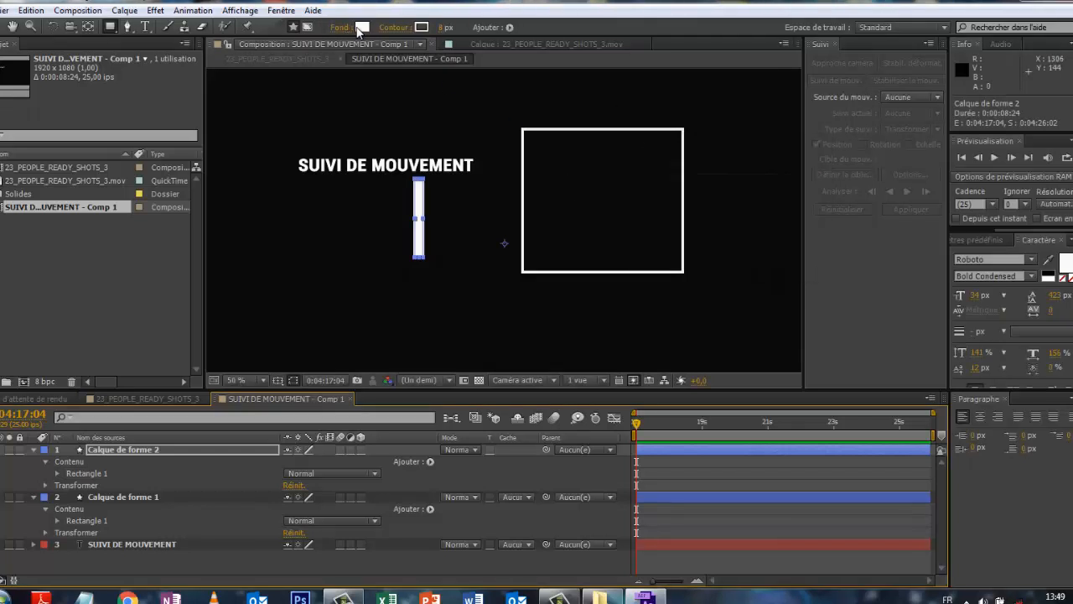
pyautogui.click(432, 575)
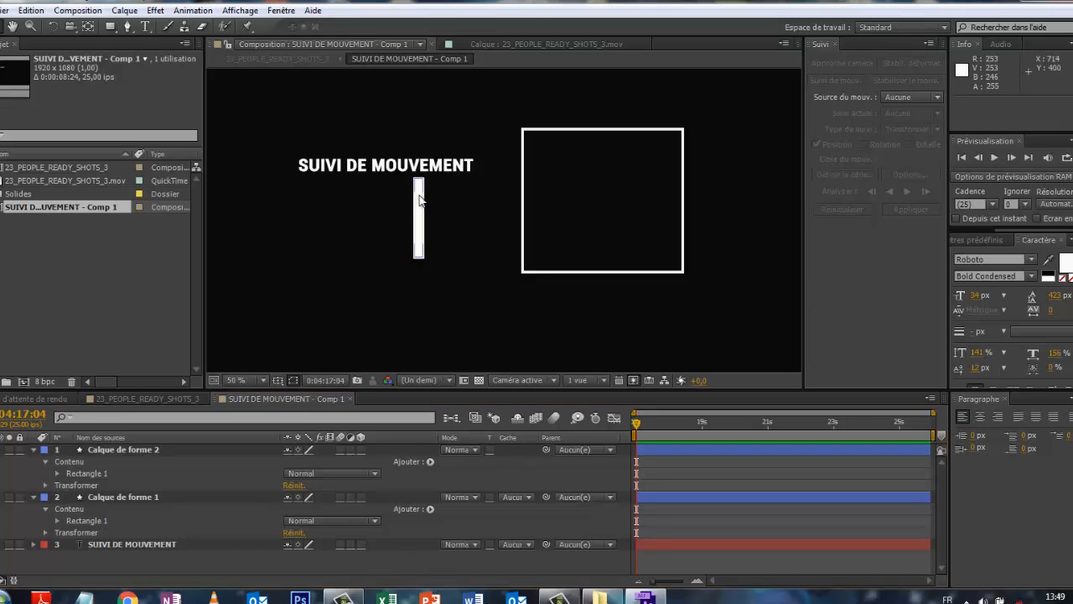
pyautogui.moveTo(419, 197); pyautogui.dragTo(419, 191)
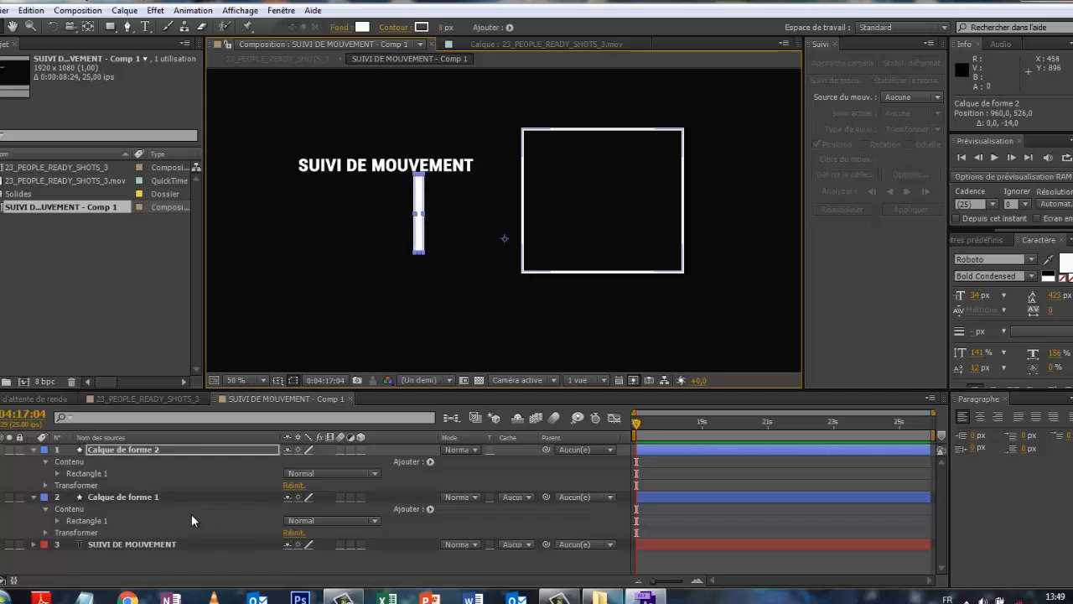
# - Duplicate the vertical bar layer and move the copy's anchor point to the bar's upper end
pyautogui.hotkey('ctrl', 'd')
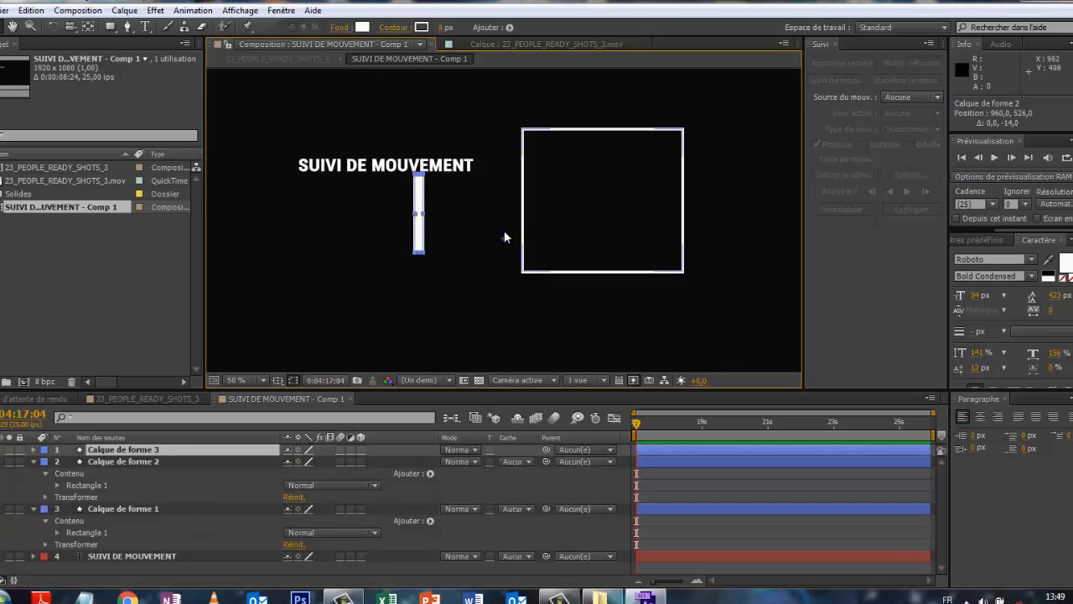
pyautogui.press('y')
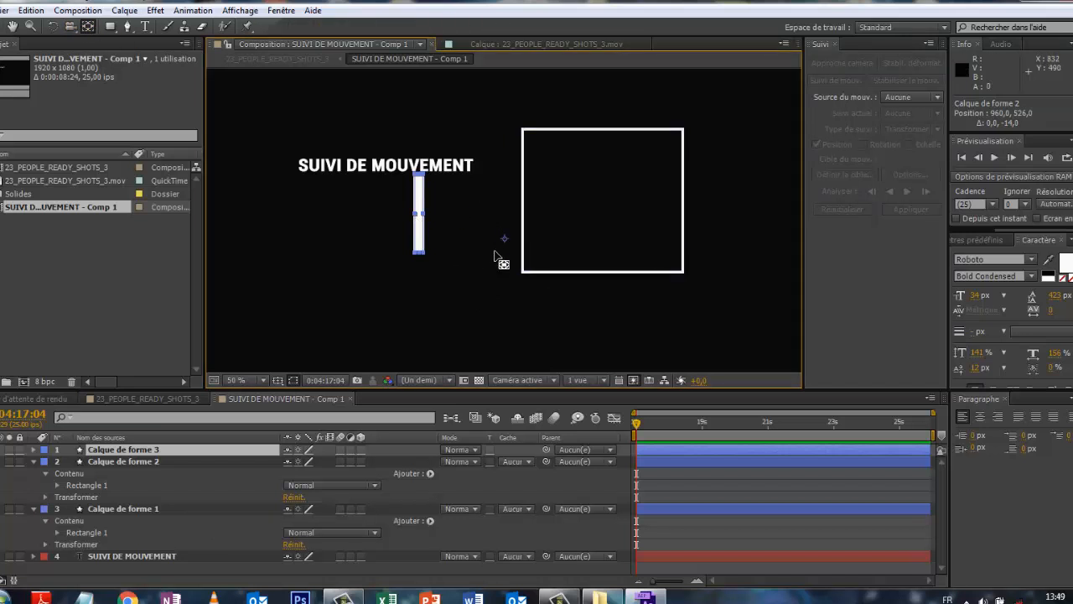
pyautogui.moveTo(505, 240); pyautogui.dragTo(421, 177)
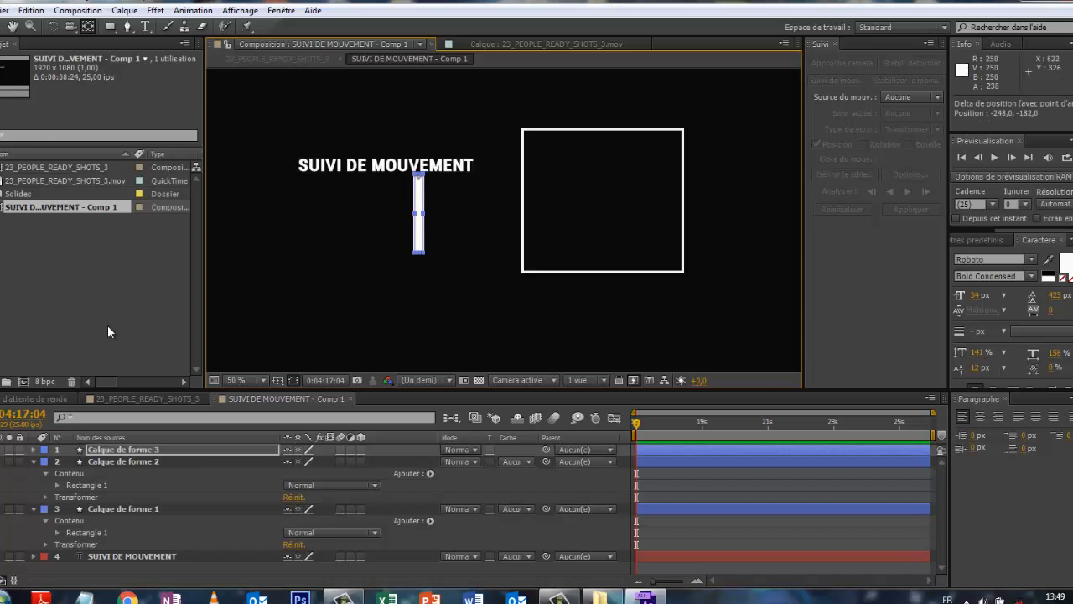
# - Set the duplicated bar's rotation to -90° so that it lies horizontally
pyautogui.click(52, 26)
pyautogui.click(398, 186)
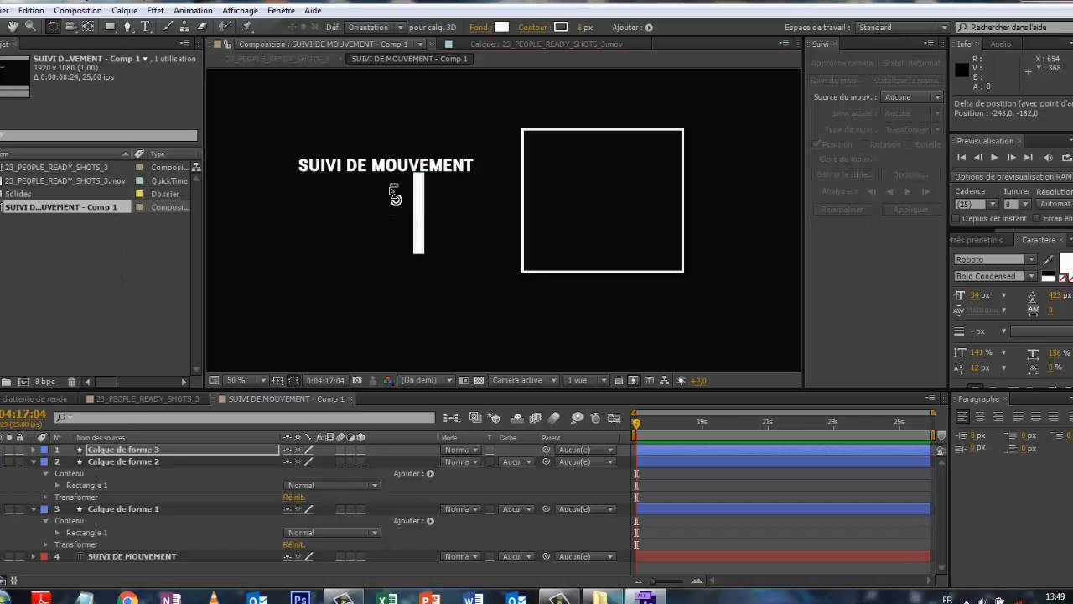
pyautogui.click(392, 190)
pyautogui.click(126, 450)
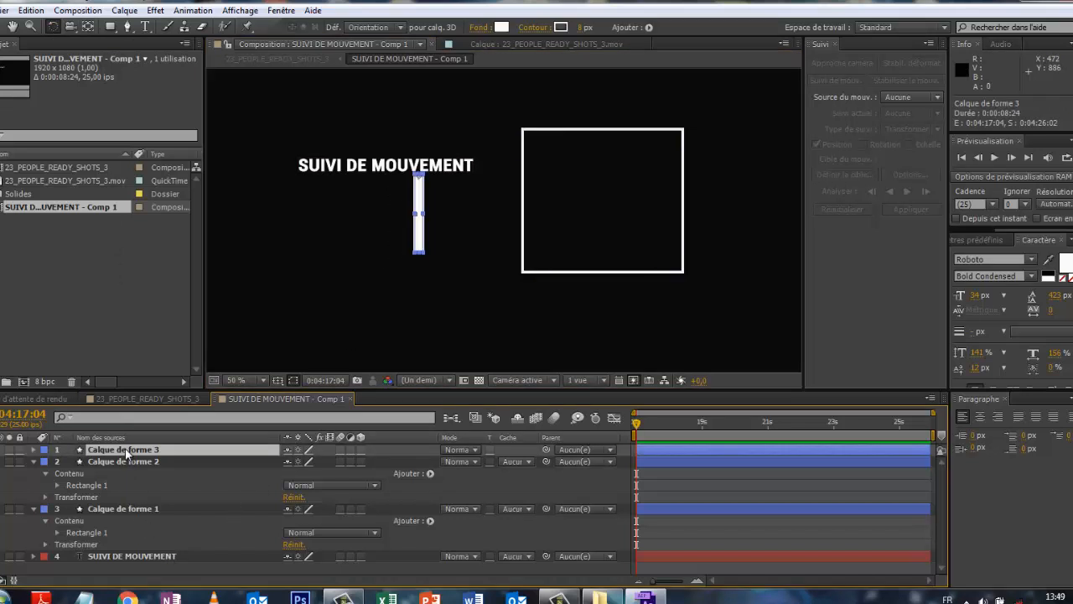
pyautogui.press('r')
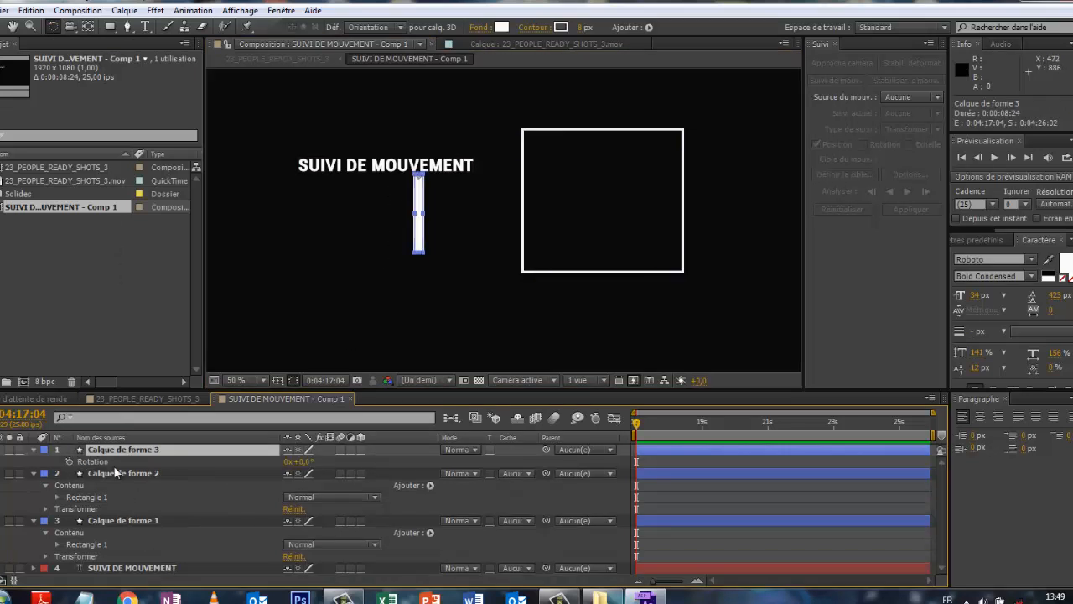
pyautogui.click(307, 462)
pyautogui.press('Return')
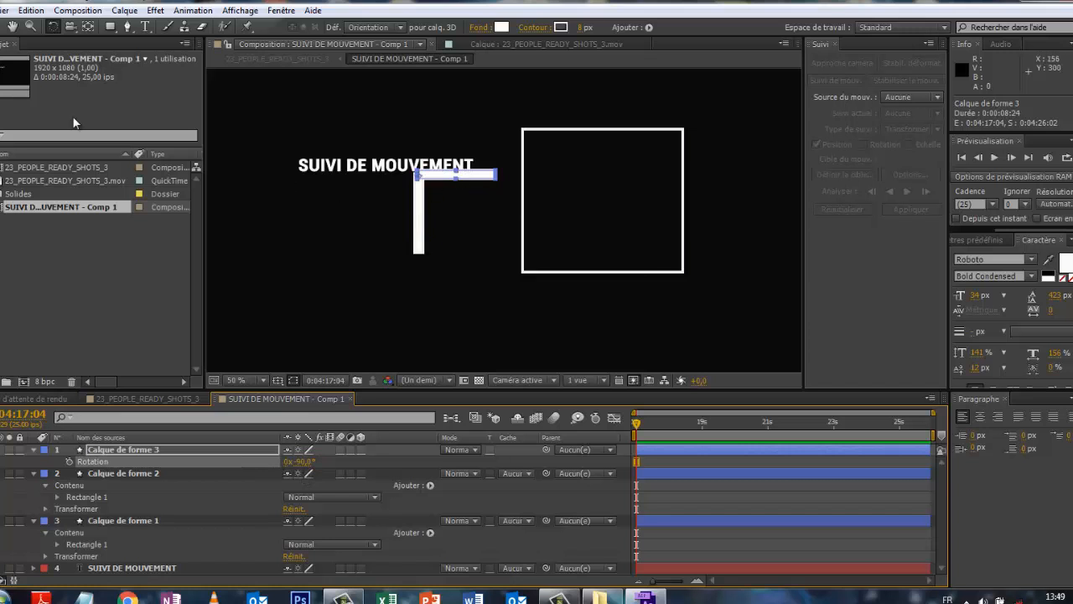
# - Move the horizontal bar down to the vertical bar's lower end, at about 710, 554, to form an L-shaped connector
pyautogui.click(7, 27)
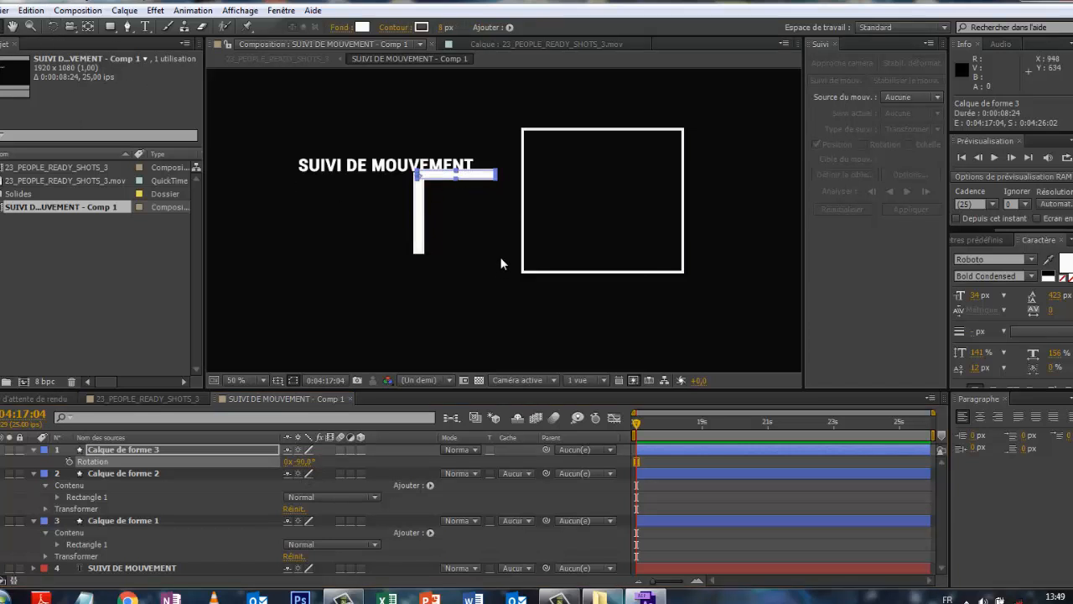
pyautogui.moveTo(477, 183); pyautogui.dragTo(481, 246)
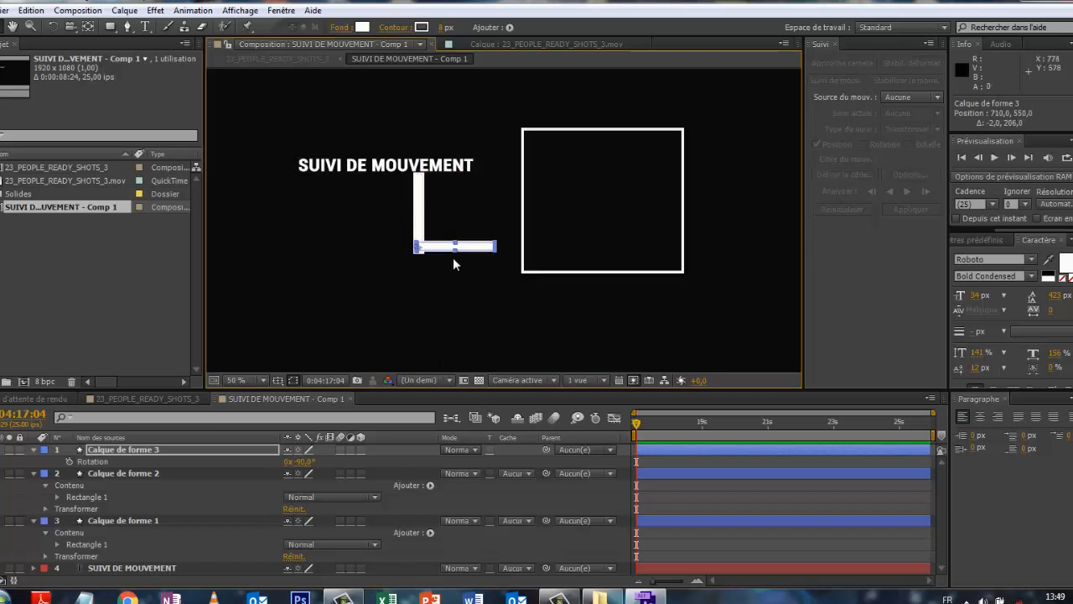
pyautogui.press('Down')
pyautogui.press('Down')
pyautogui.press('Down')
pyautogui.press('Down')
pyautogui.press('Down')
pyautogui.press('Down')
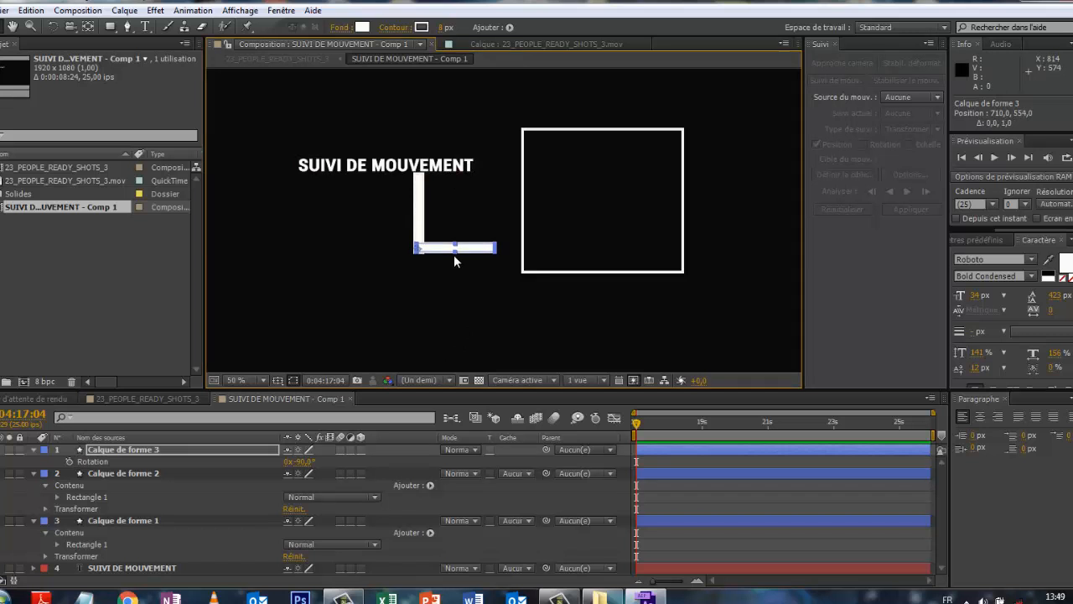
pyautogui.click(453, 309)
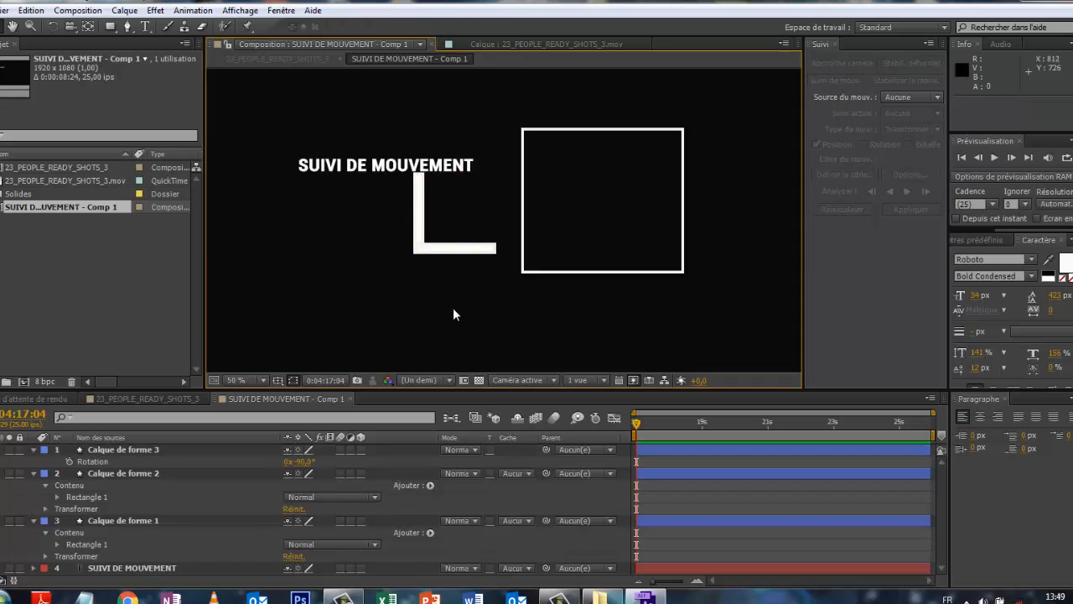
# - Move the outlined rectangle so its left edge meets the free end of the horizontal bar
pyautogui.click(629, 165)
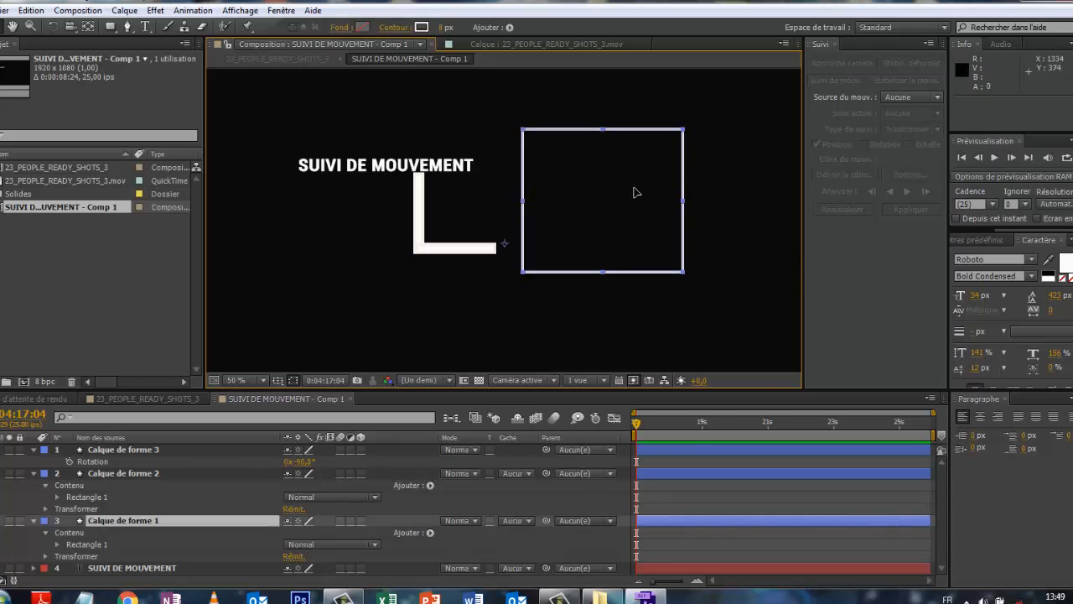
pyautogui.moveTo(635, 186); pyautogui.dragTo(607, 237)
pyautogui.click(769, 202)
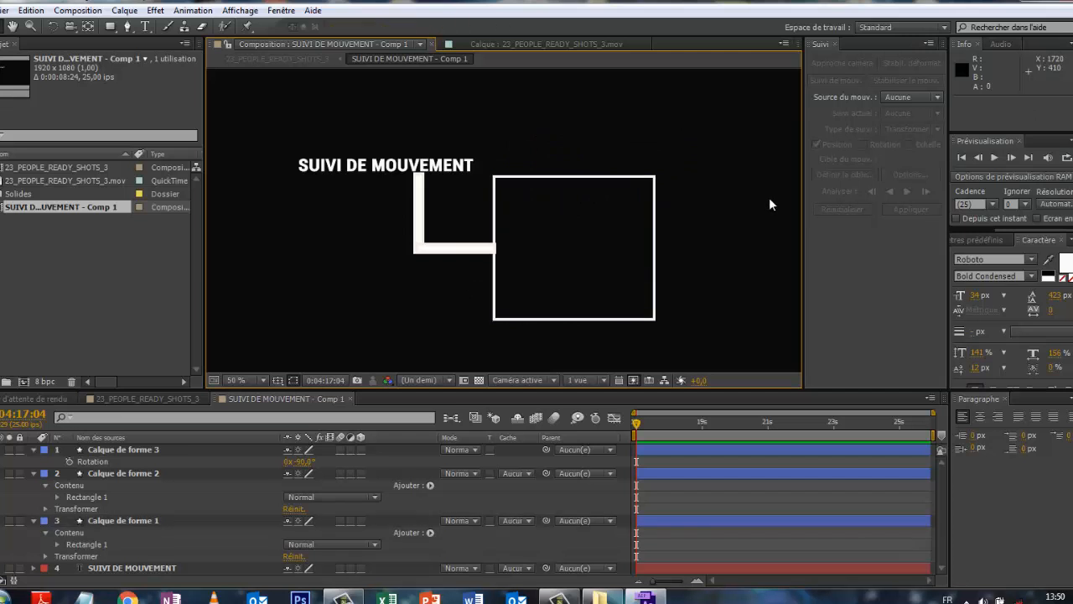
# - In the 23_PEOPLE_READY_SHOTS_3 composition, scale the SUIVI DE MOUVEMENT precomp to 60% and frame the skater's head at about 830, 310
pyautogui.click(122, 398)
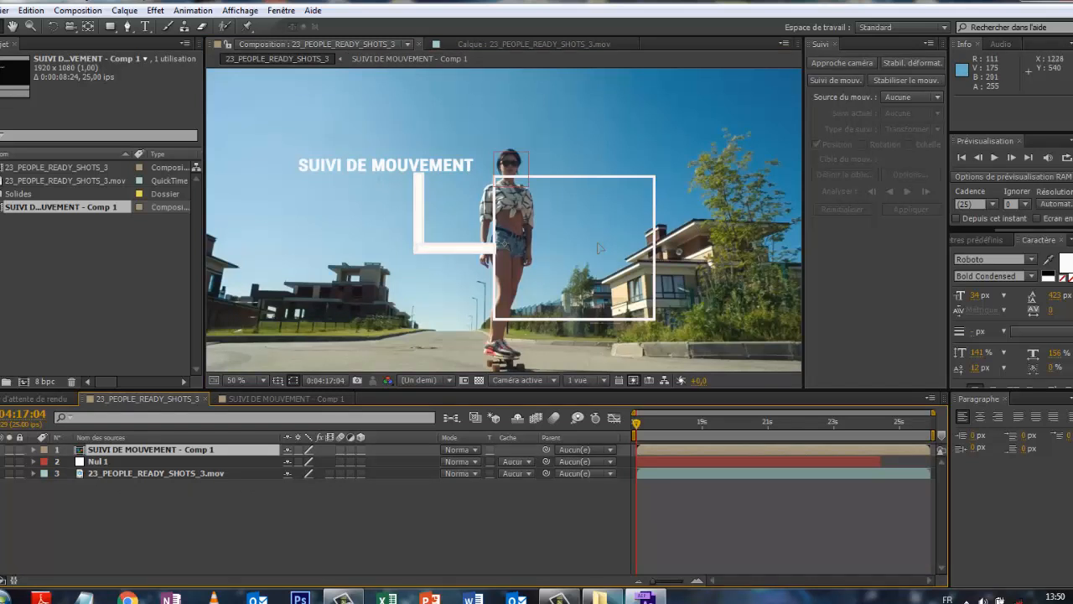
pyautogui.moveTo(598, 244); pyautogui.dragTo(566, 206)
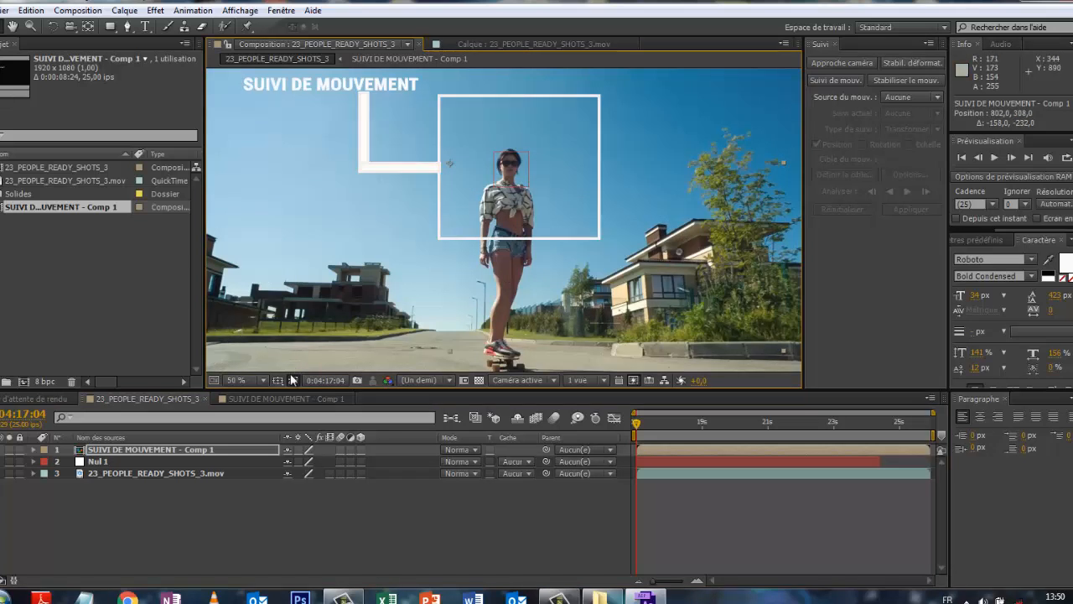
pyautogui.press('s')
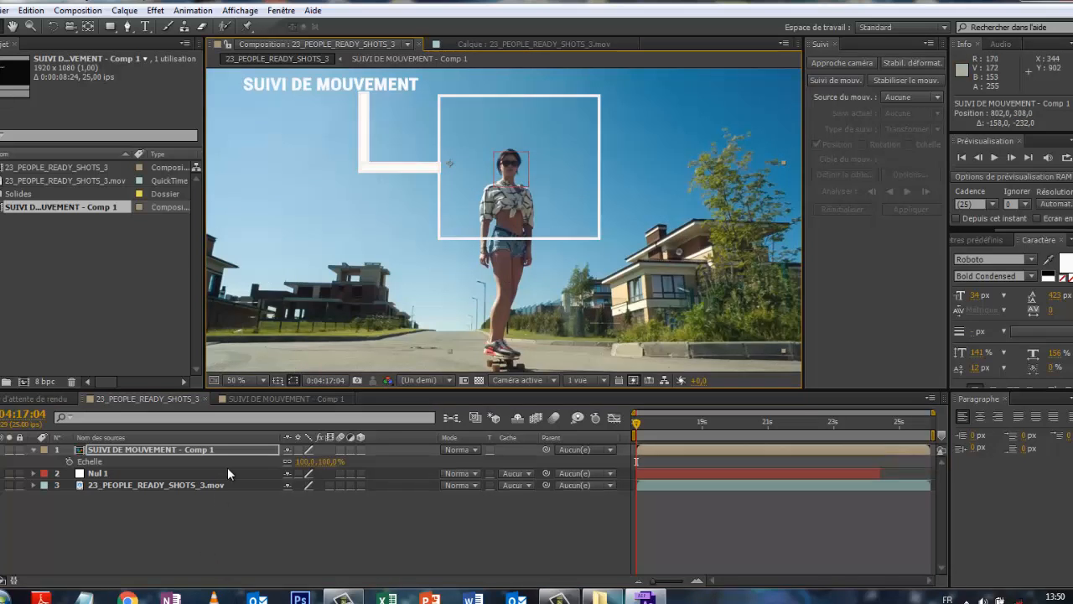
pyautogui.moveTo(303, 468); pyautogui.dragTo(288, 468)
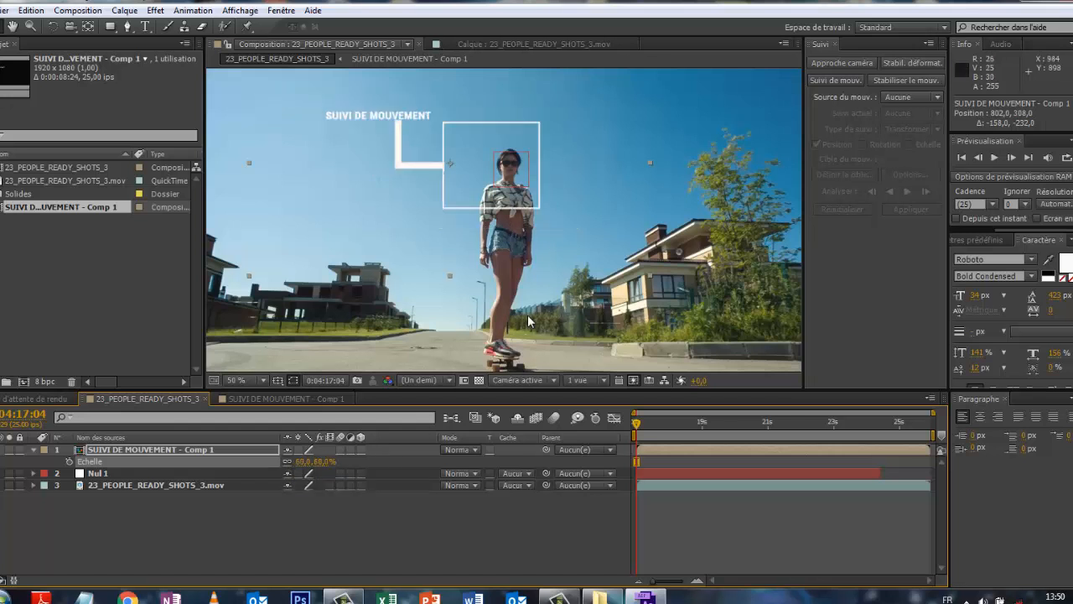
pyautogui.moveTo(468, 141); pyautogui.dragTo(482, 149)
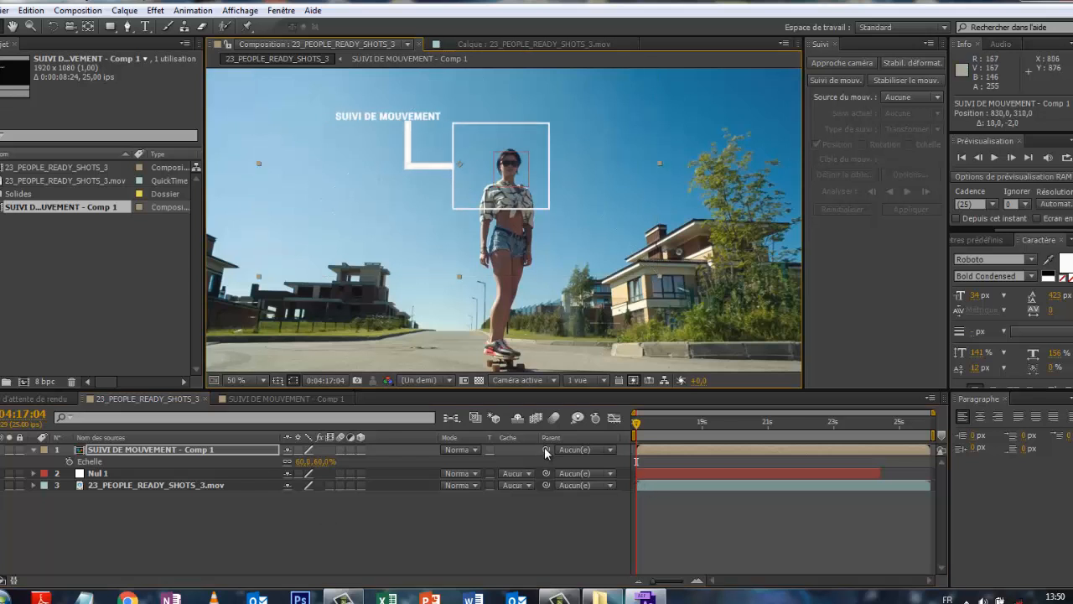
# - Parent the SUIVI DE MOUVEMENT precomp to Nul 1 and play the composition to check the tracking
pyautogui.moveTo(545, 453); pyautogui.dragTo(265, 478)
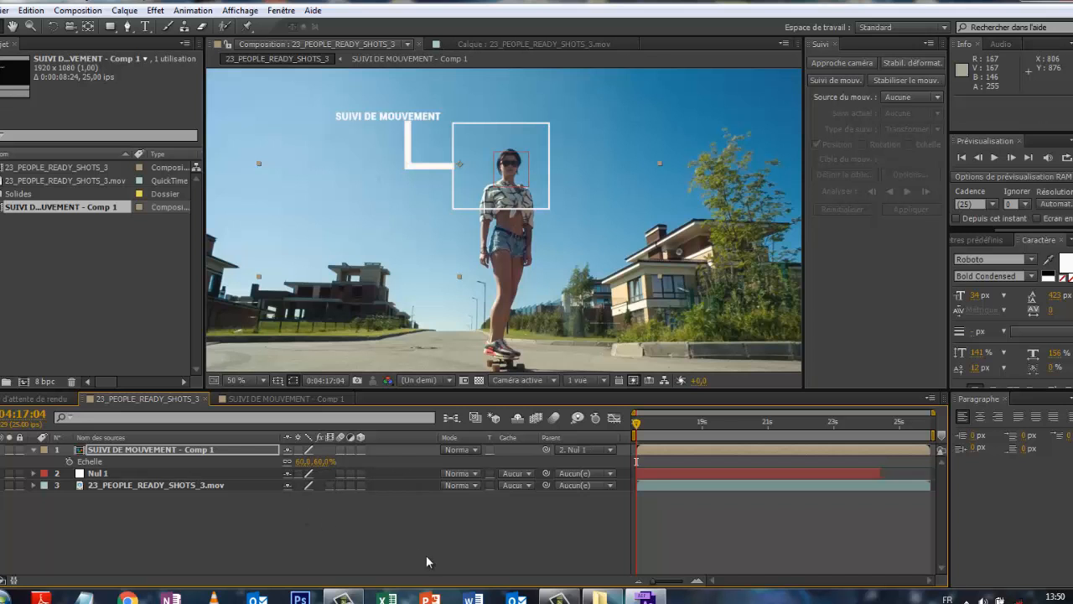
pyautogui.press('space')
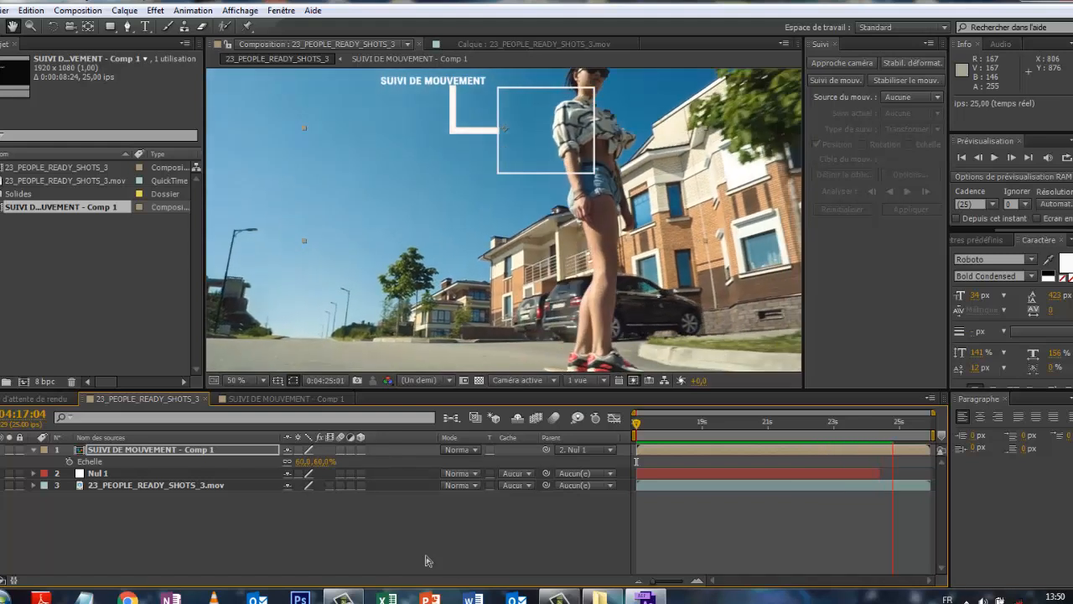
pyautogui.press('space')
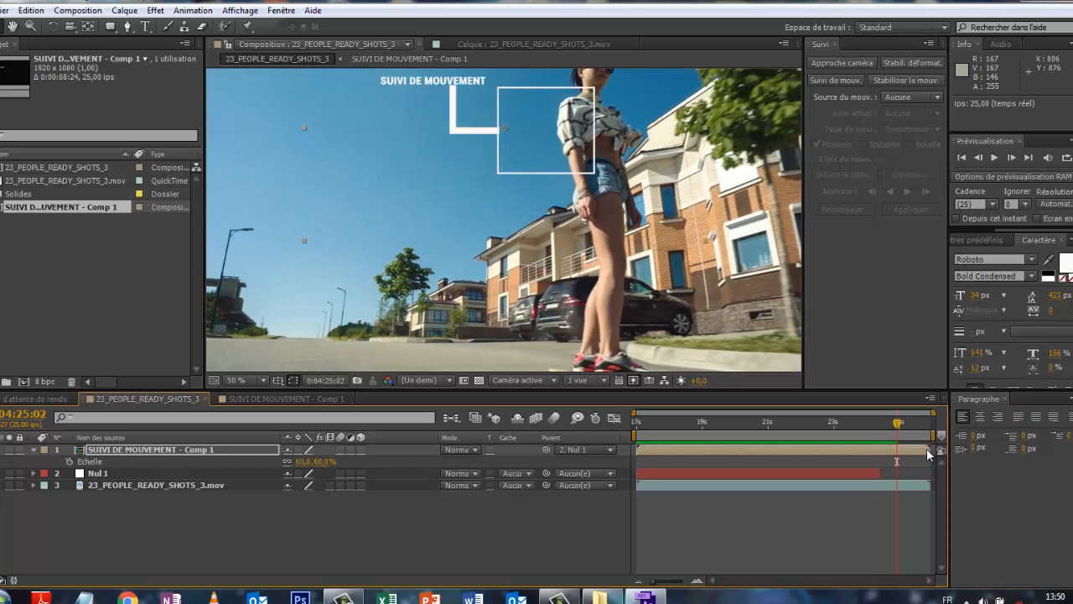
# - Trim the end of the SUIVI DE MOUVEMENT precomp layer to 0:04:24:13, in line with Nul 1, and preview from the start
pyautogui.press('Return')
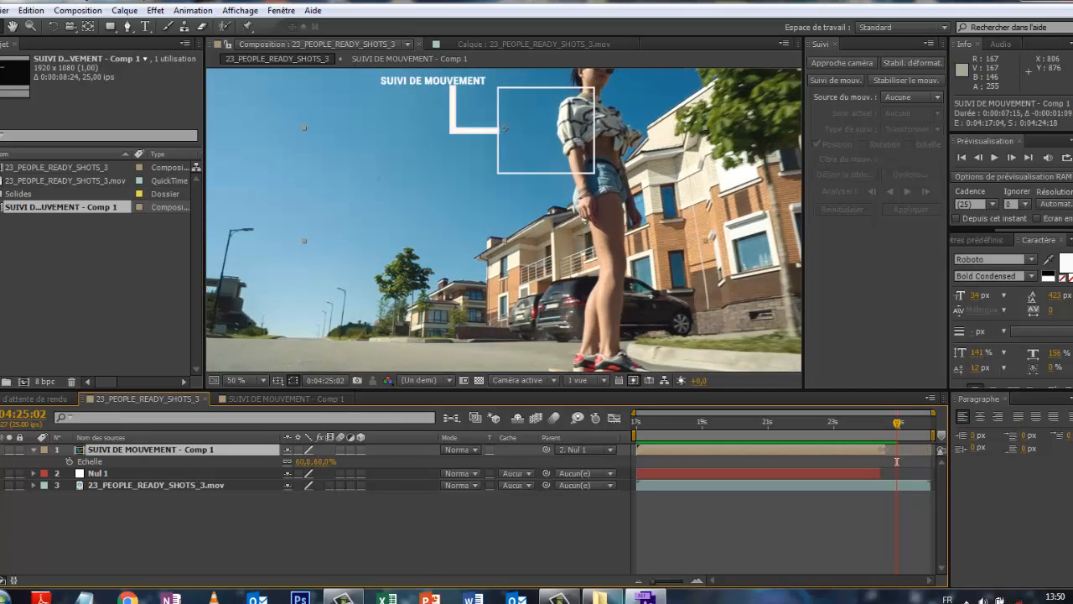
pyautogui.moveTo(895, 433); pyautogui.dragTo(705, 448)
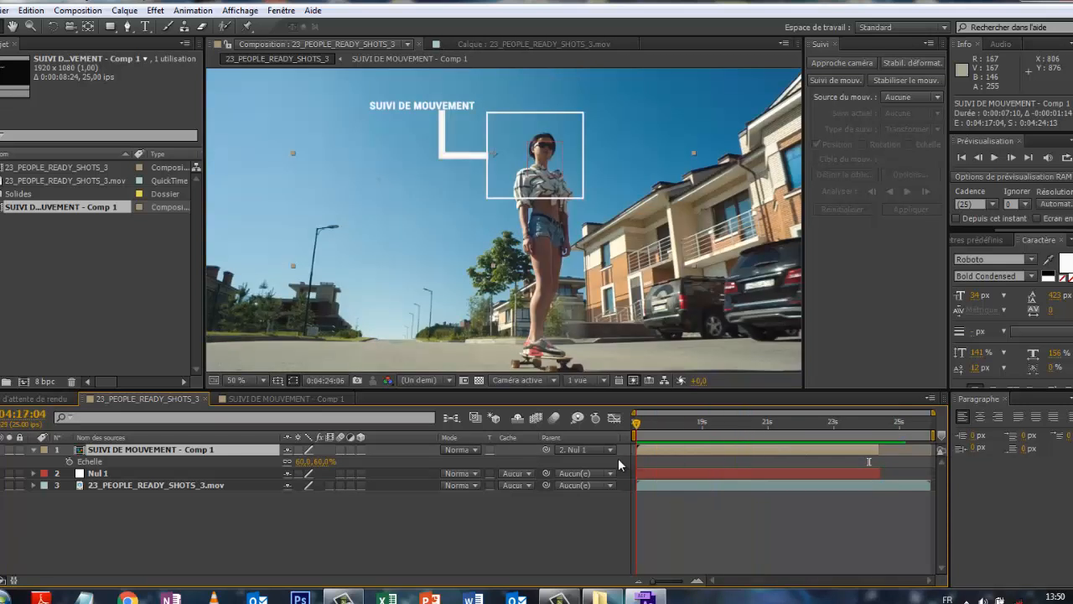
pyautogui.press('space')
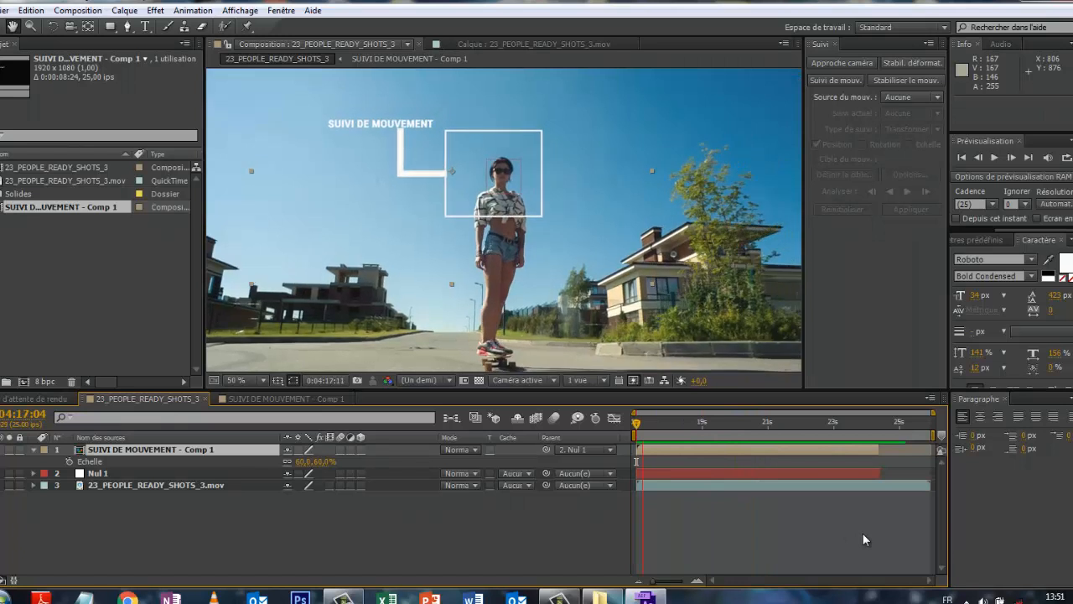